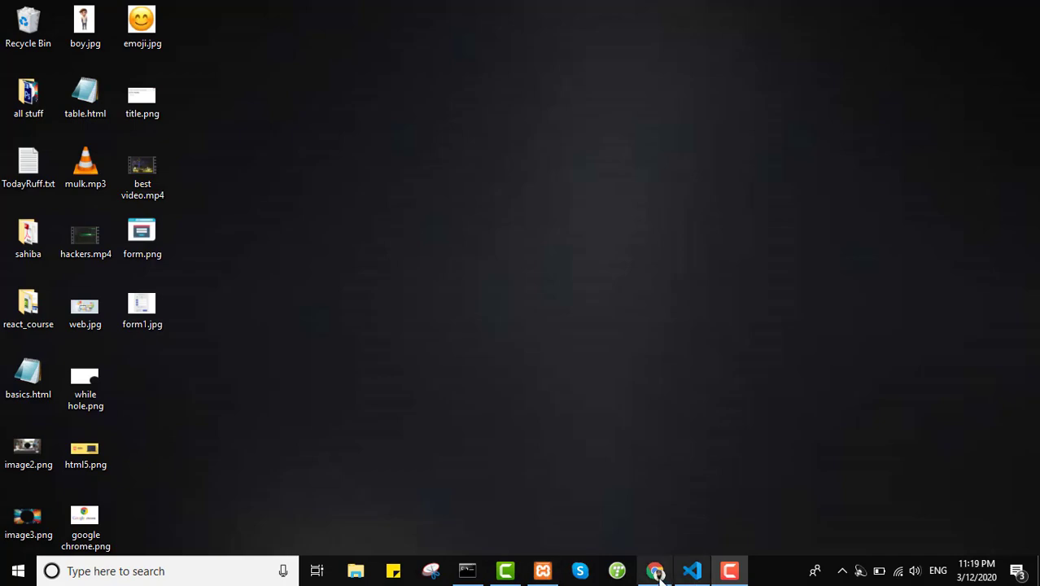
# Search Google for 'stripe sca checkout' and open Stripe's Strong Customer Authentication Readiness doc.
pyautogui.click(657, 571)
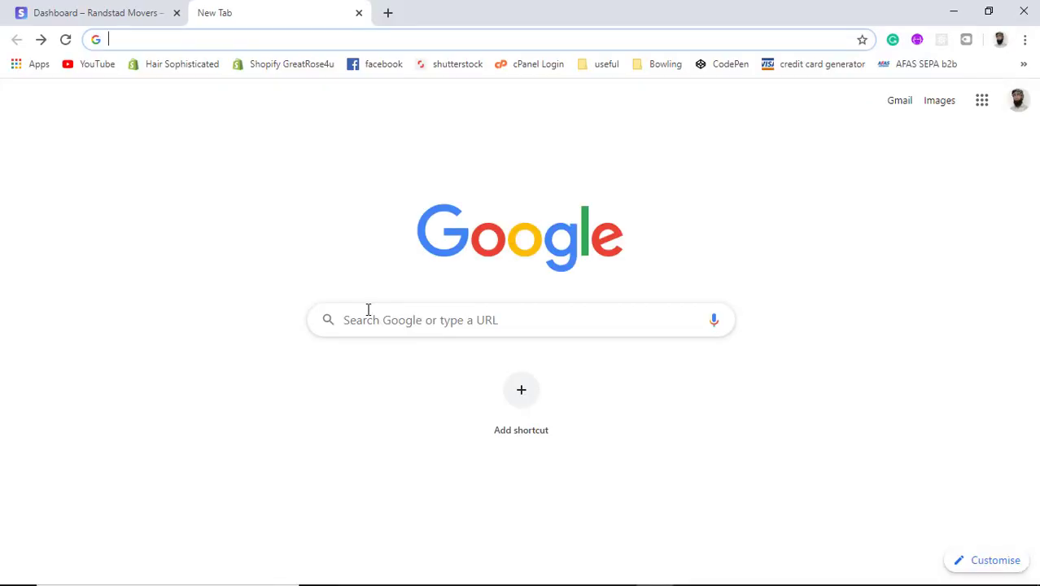
pyautogui.write('strip')
pyautogui.press('Return')
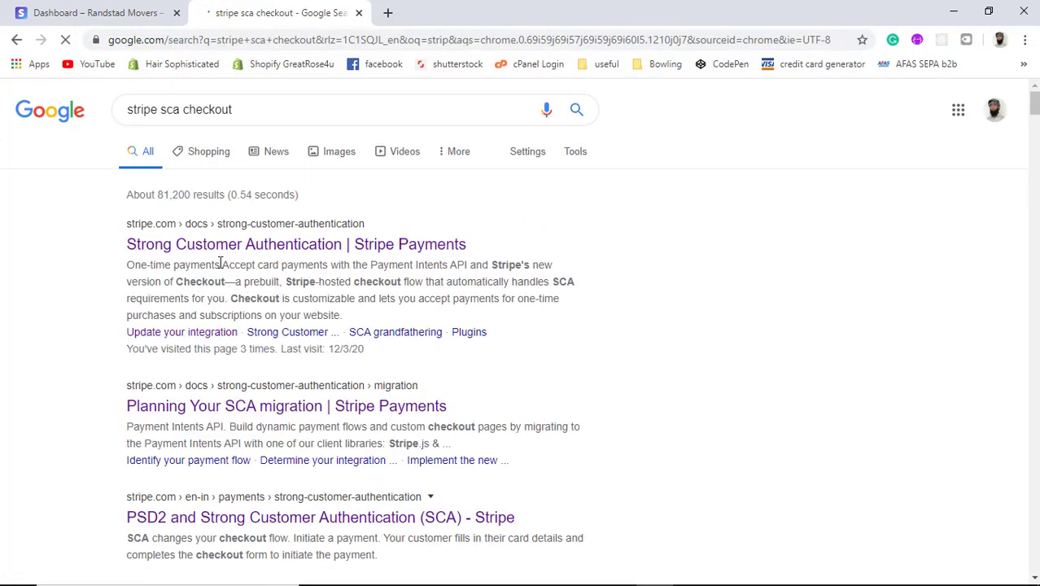
pyautogui.click(214, 245)
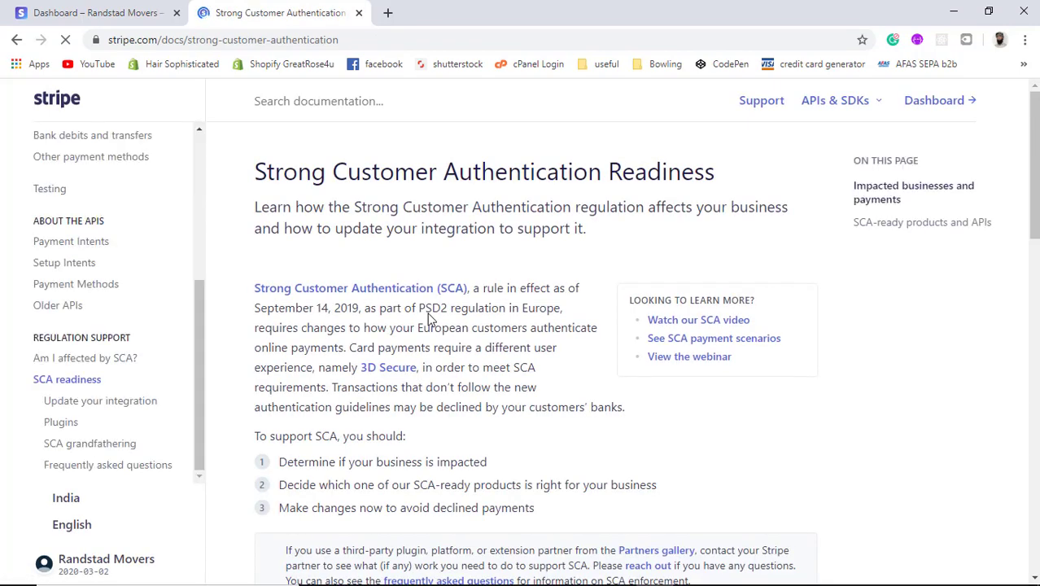
# Go from the SCA-ready products section to the prebuilt checkout page documentation.
pyautogui.scroll(-3, 429, 317)
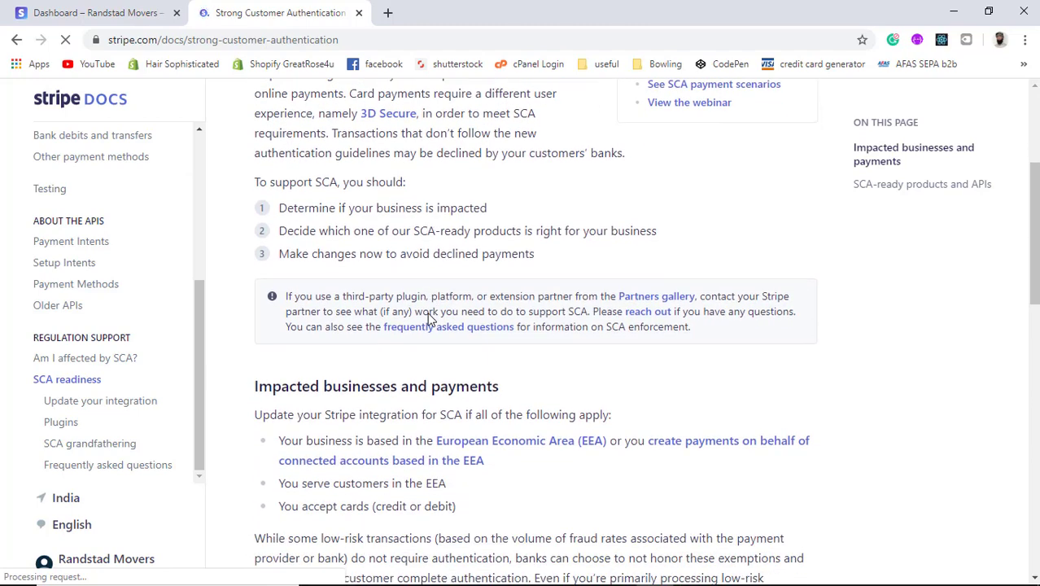
pyautogui.scroll(-4, 429, 318)
pyautogui.scroll(-5, 429, 318)
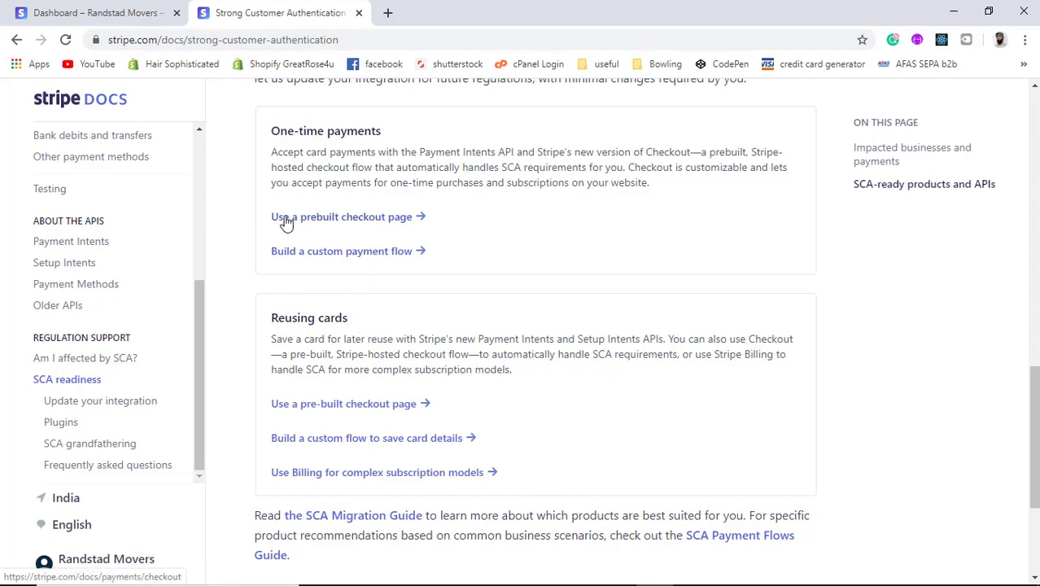
pyautogui.click(349, 220)
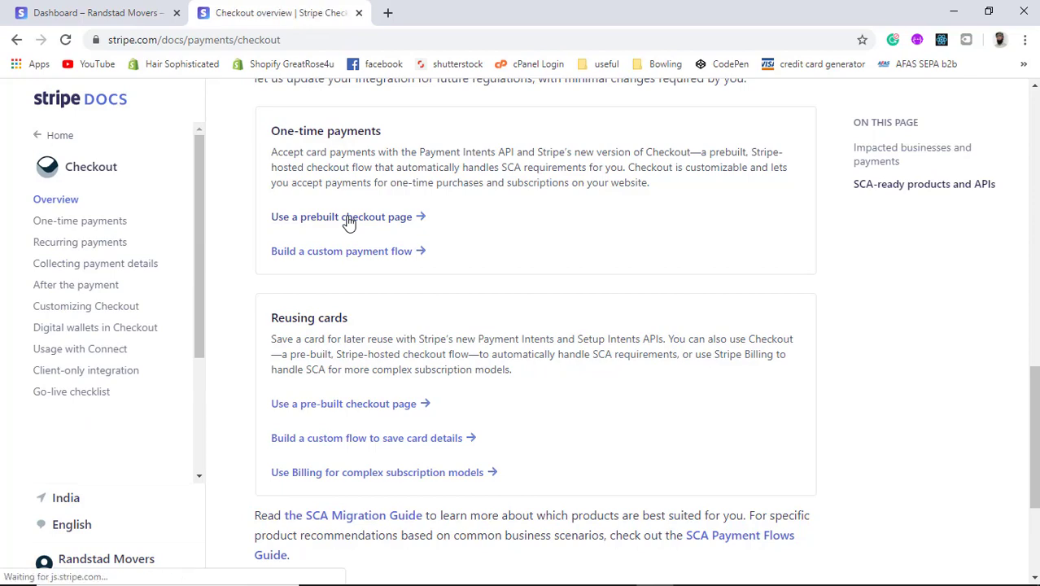
# Open the 'One-time payments' guide from the Checkout overview's Getting started section.
pyautogui.scroll(-4, 463, 328)
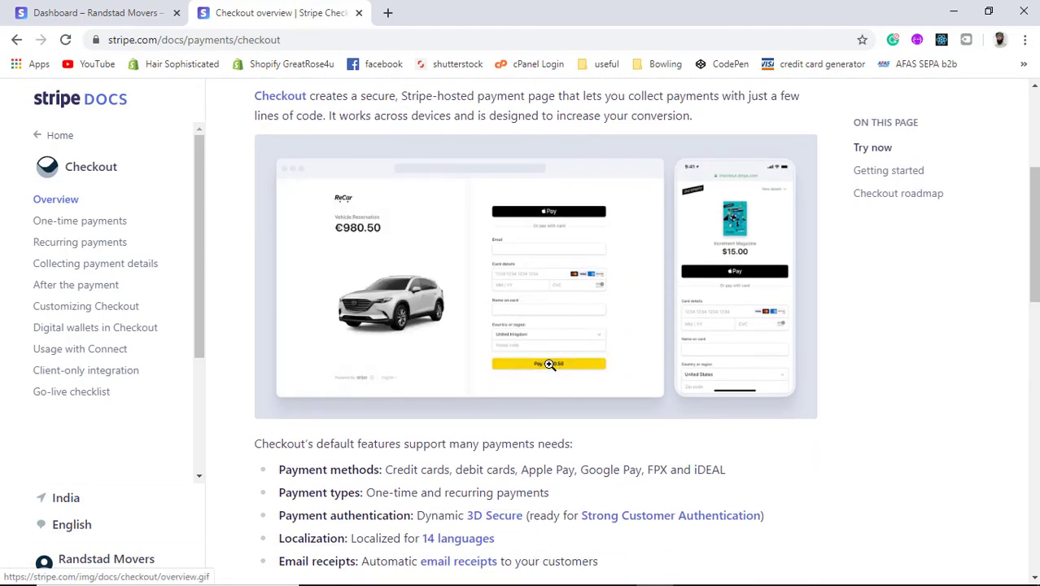
pyautogui.scroll(-4, 550, 362)
pyautogui.scroll(-3, 550, 365)
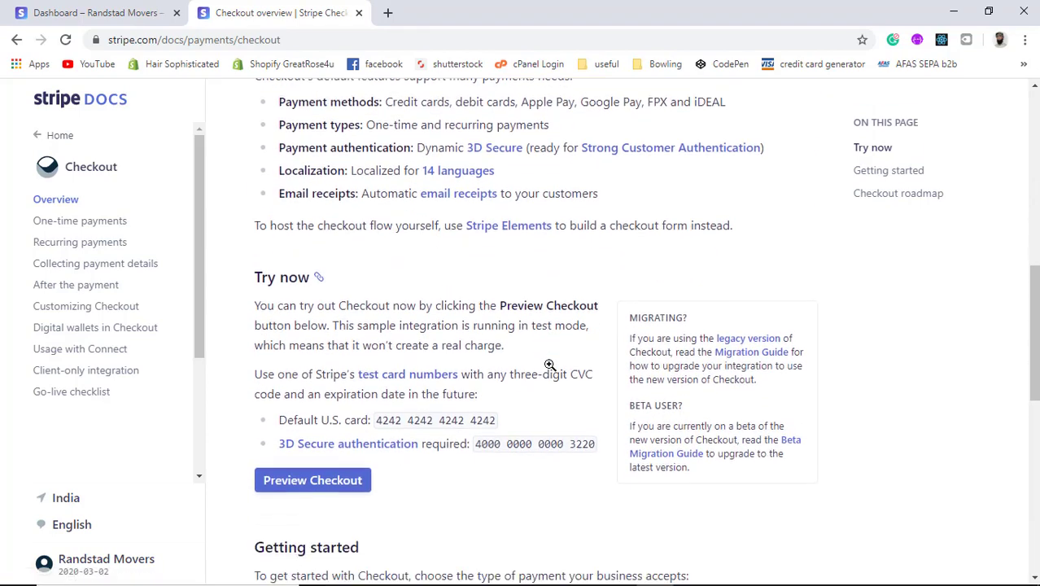
pyautogui.scroll(-2, 551, 365)
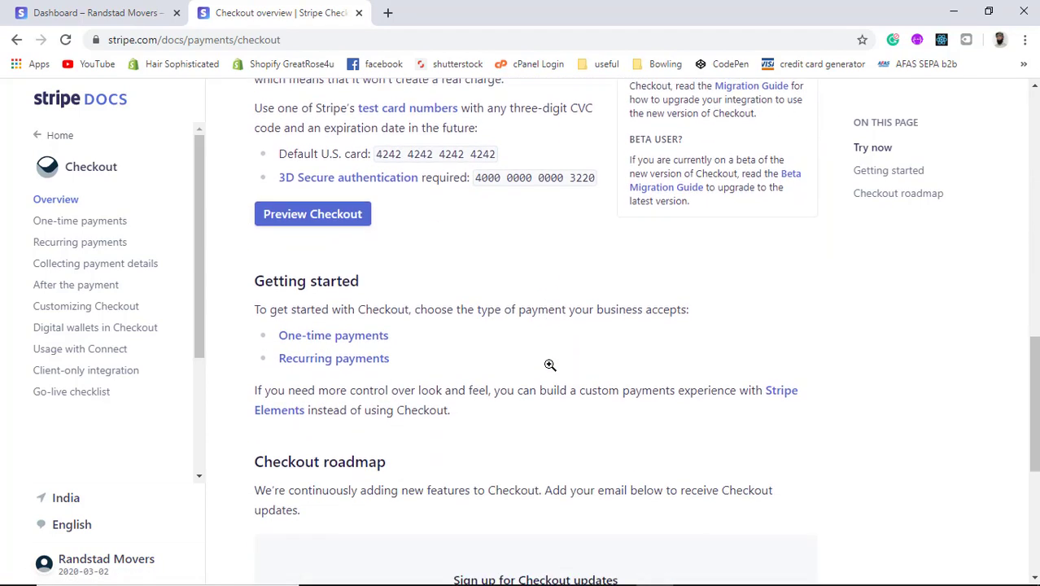
pyautogui.click(317, 302)
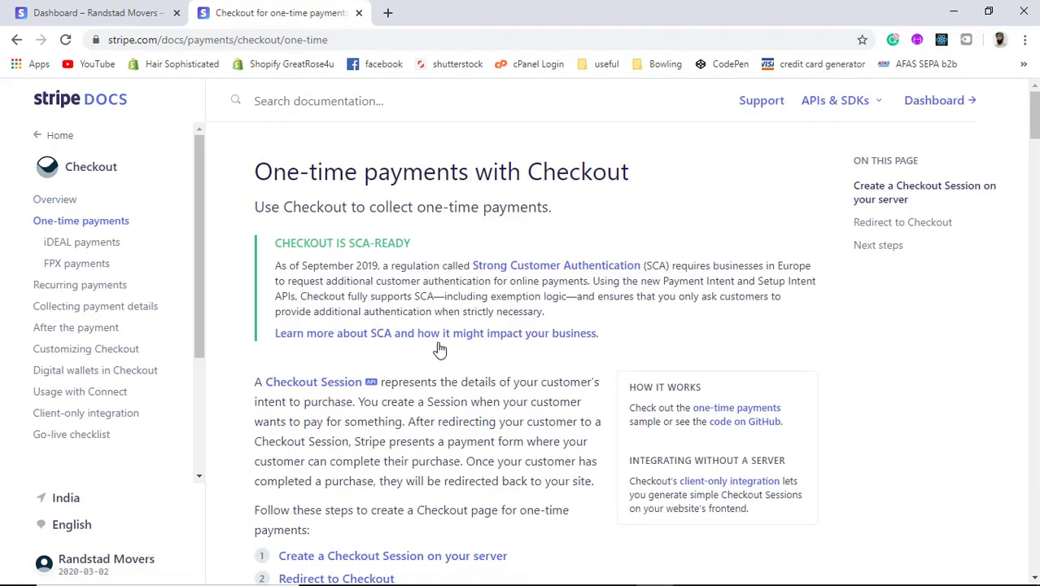
pyautogui.scroll(-2, 440, 350)
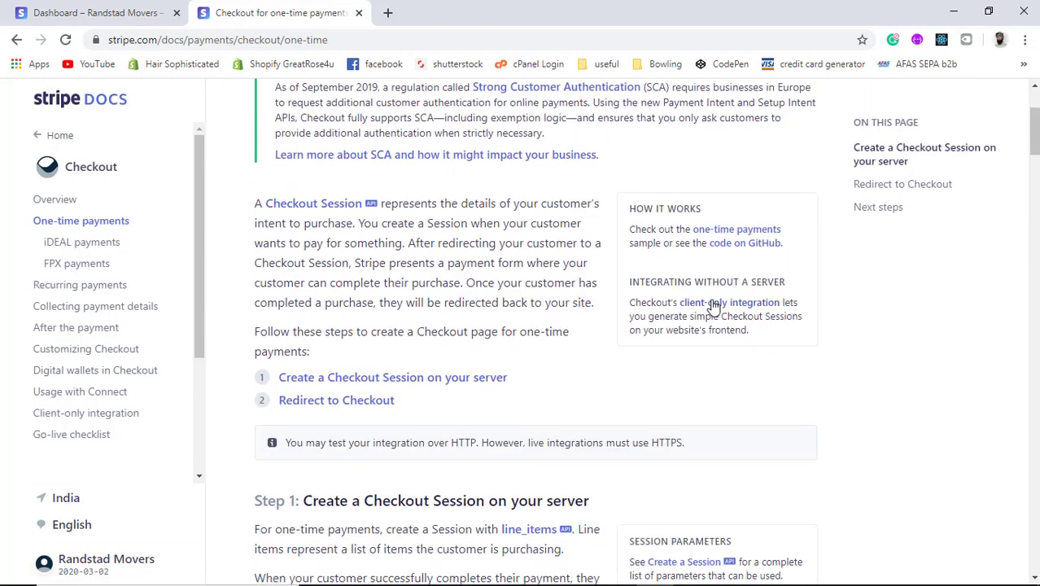
# Open the client-only integration guide and load Step 1's Checkout settings link in a background tab.
pyautogui.click(735, 303)
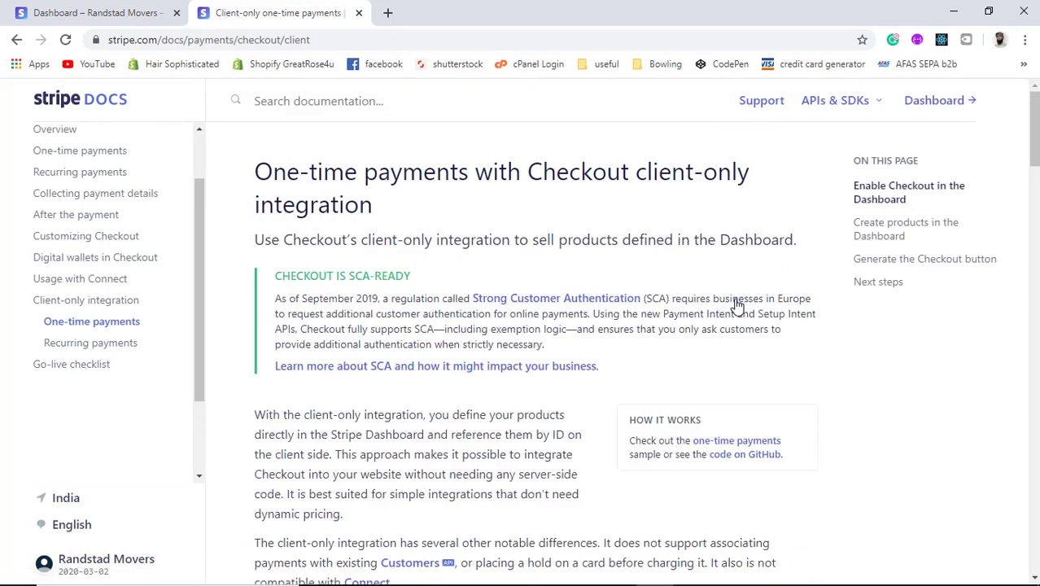
pyautogui.scroll(-1, 612, 437)
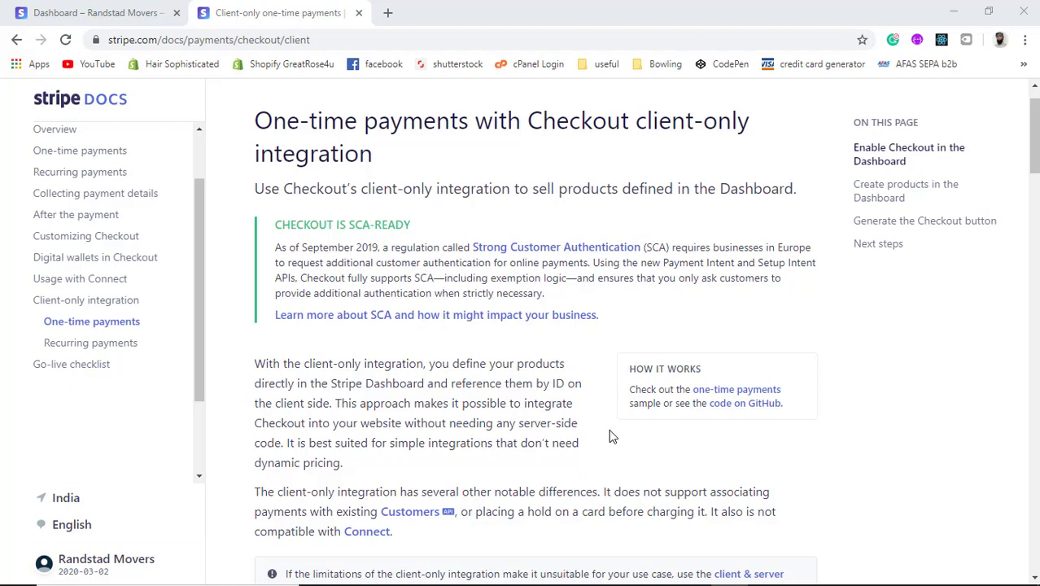
pyautogui.scroll(-4, 612, 437)
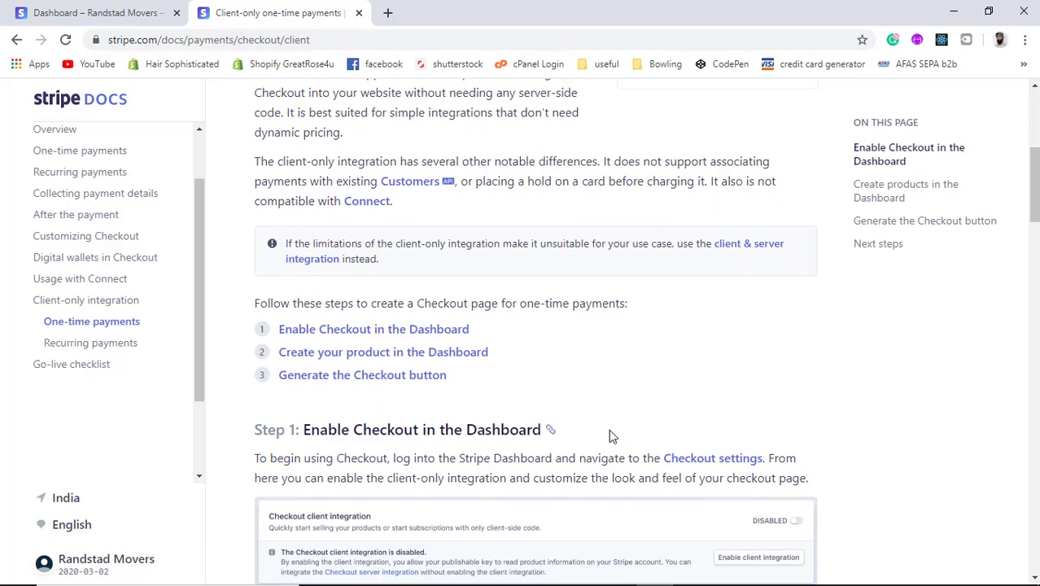
pyautogui.scroll(-2, 612, 437)
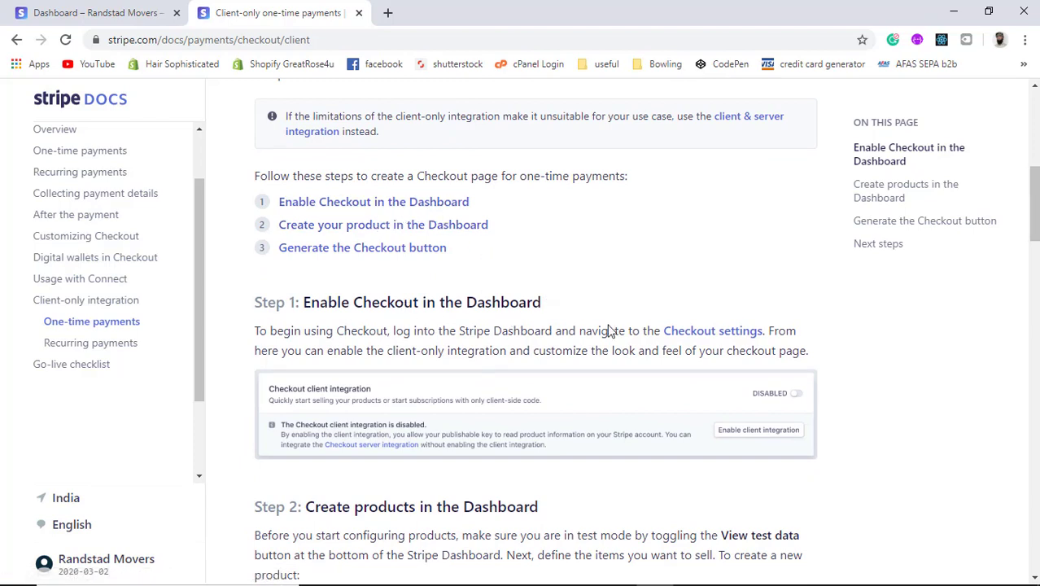
pyautogui.middleClick(727, 333)
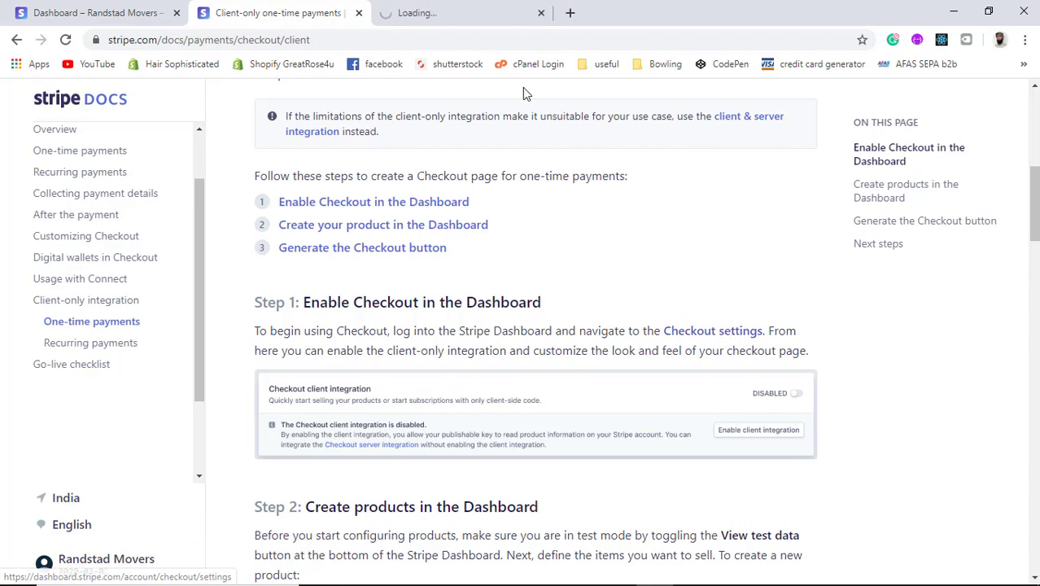
# Enable the Checkout client-only integration in Dashboard settings, allowing it to read product information.
pyautogui.click(481, 23)
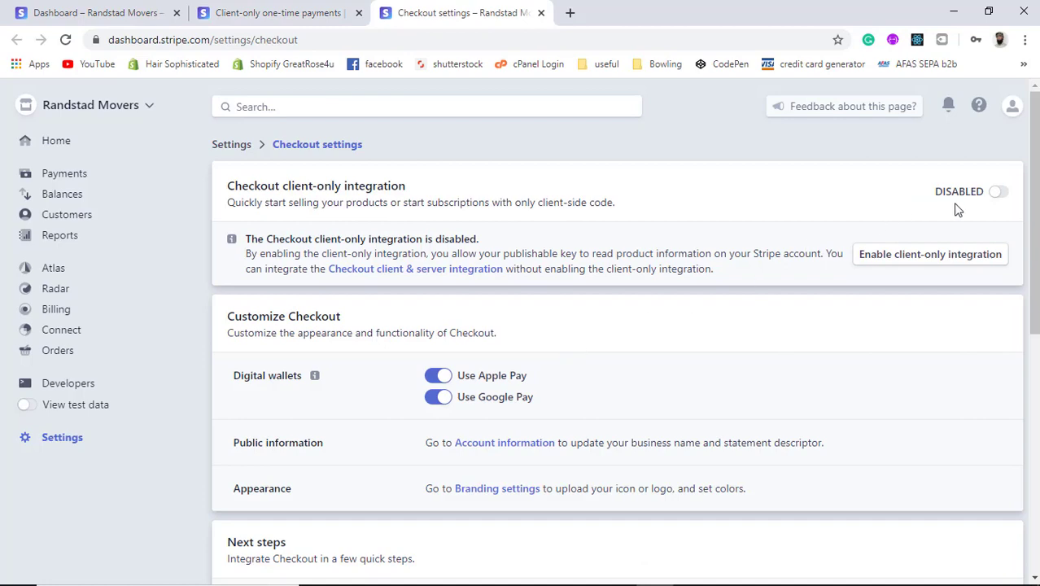
pyautogui.click(997, 196)
pyautogui.click(661, 426)
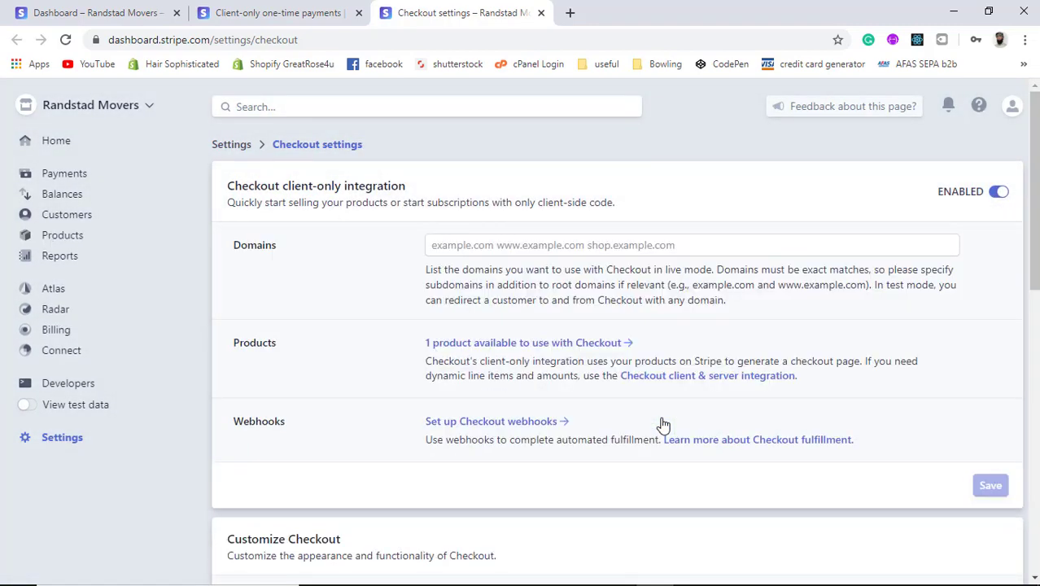
# Back in the docs, open Step 2's Dashboard Products link in a new tab.
pyautogui.click(279, 25)
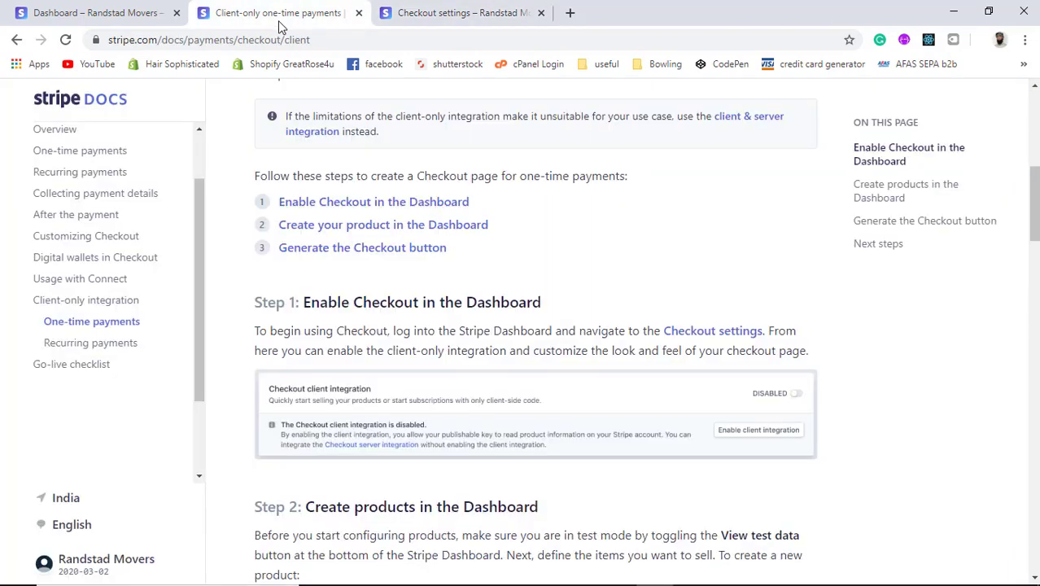
pyautogui.scroll(-5, 448, 350)
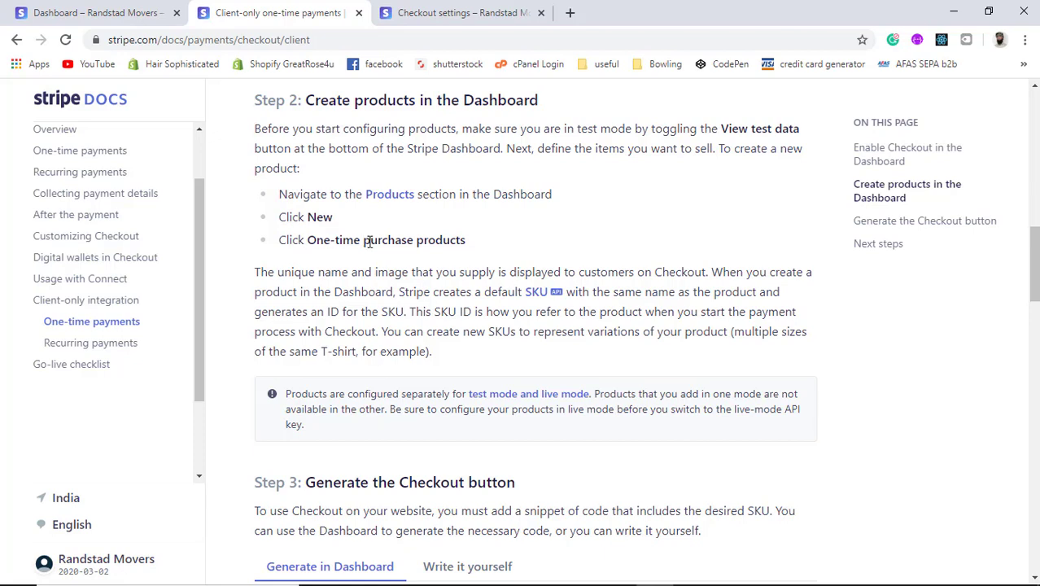
pyautogui.middleClick(388, 199)
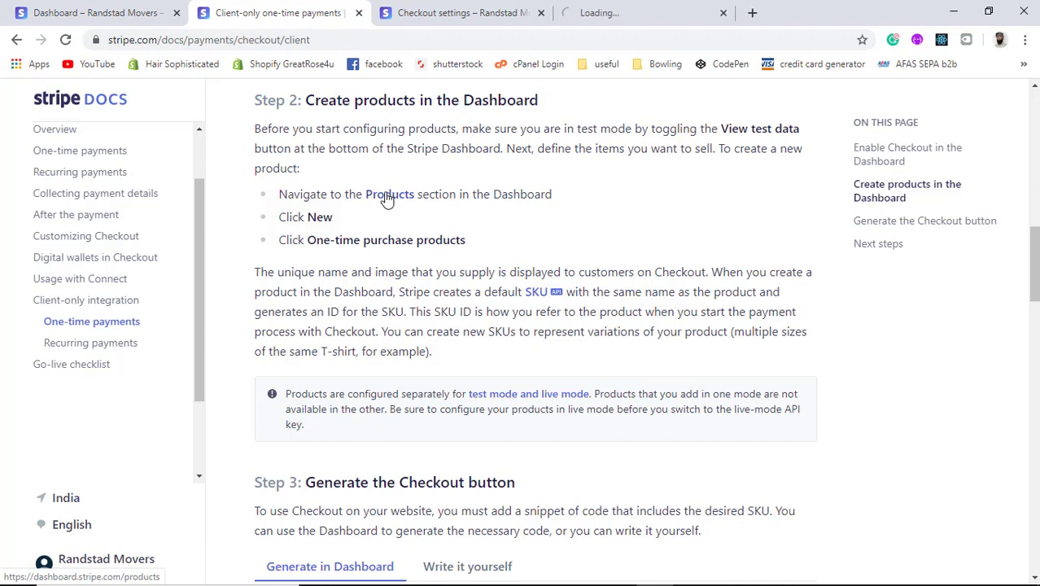
# Close Checkout settings, view test data on the Products list, and start a new product.
pyautogui.click(540, 13)
pyautogui.click(491, 18)
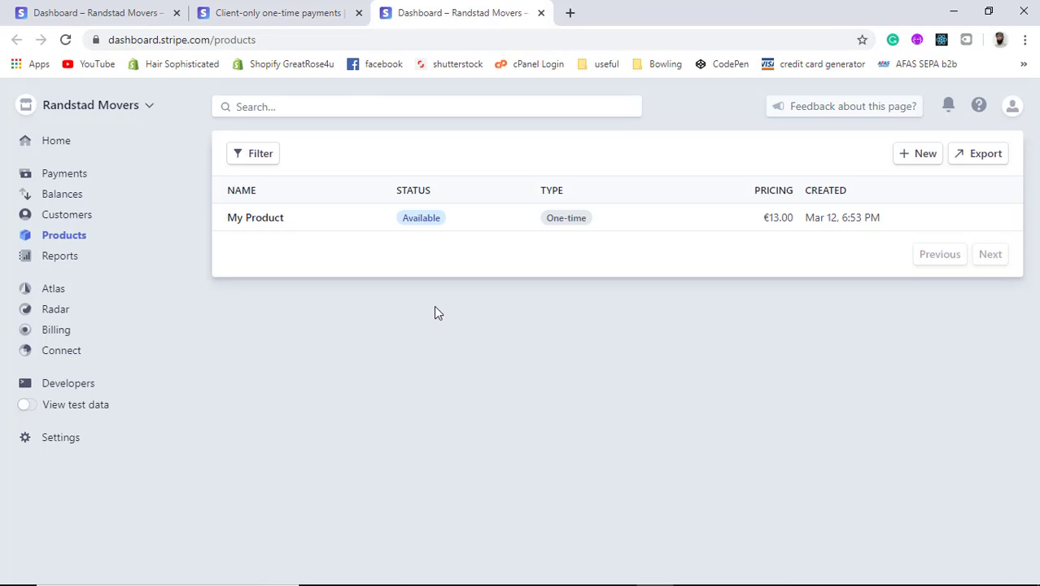
pyautogui.click(31, 409)
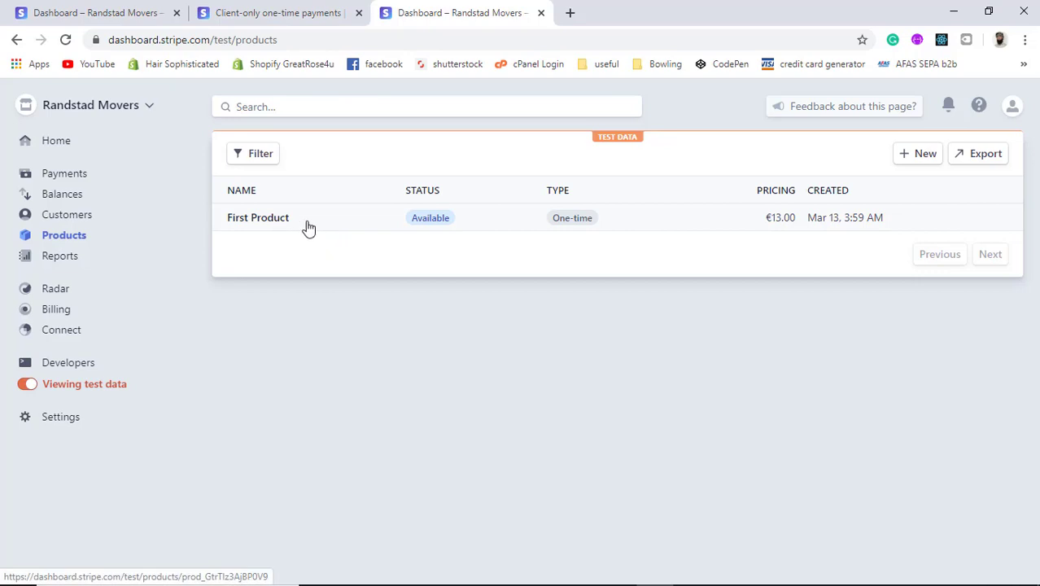
pyautogui.click(910, 162)
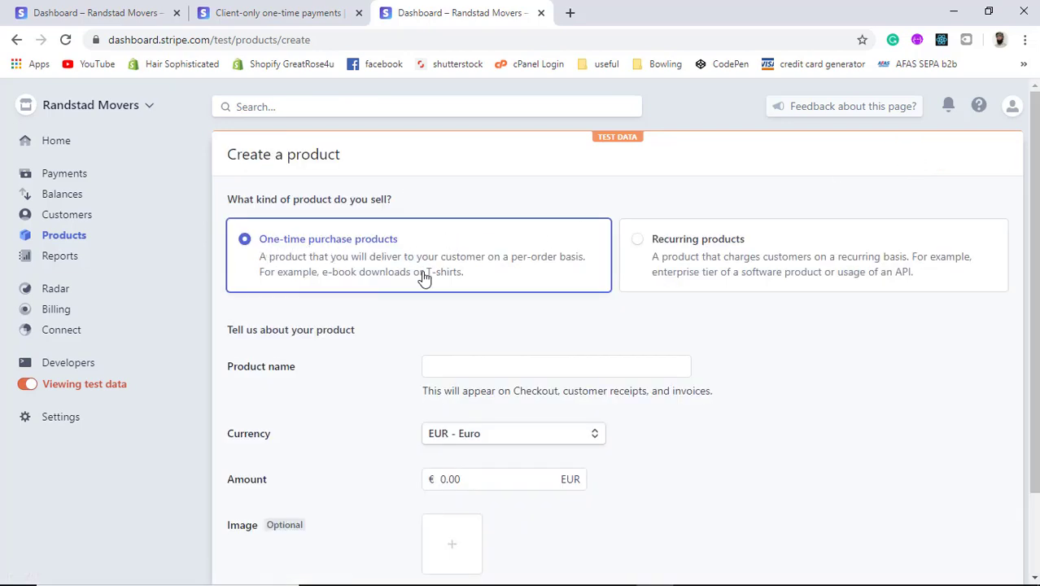
# Name the product 'Second Product' and price it at 15 EUR.
pyautogui.scroll(-3, 423, 277)
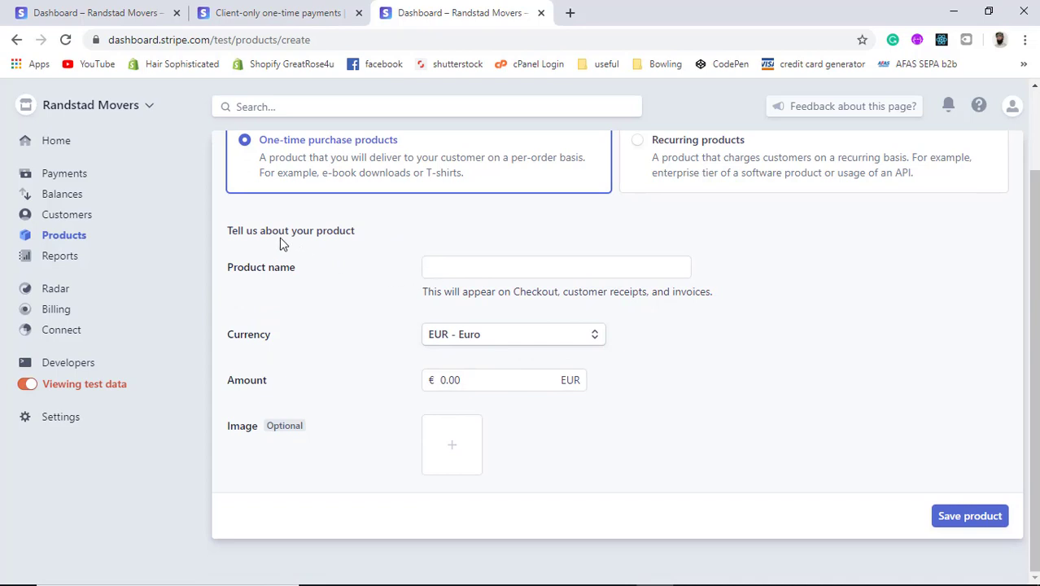
pyautogui.click(447, 262)
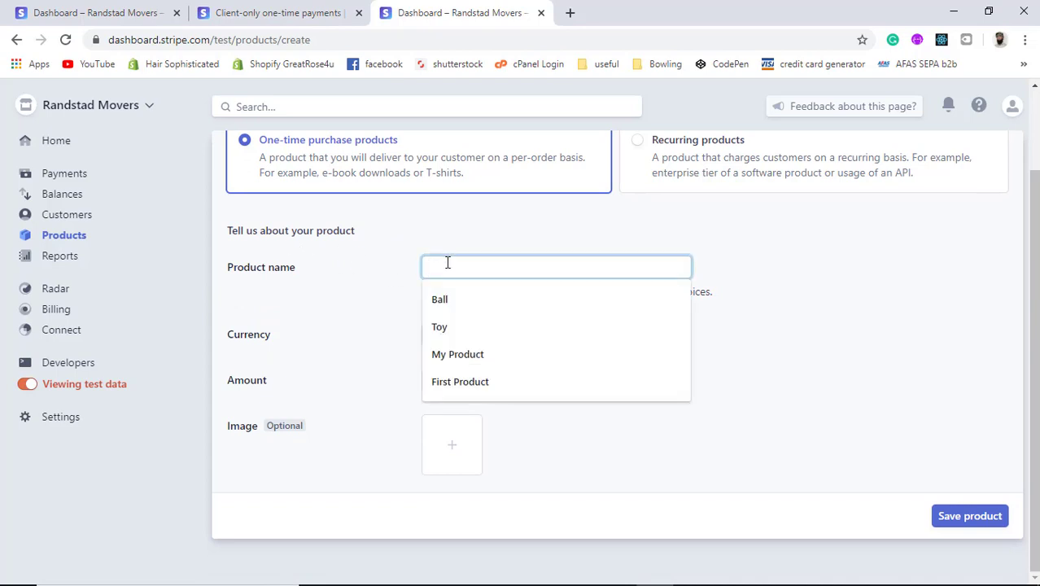
pyautogui.write('Secon')
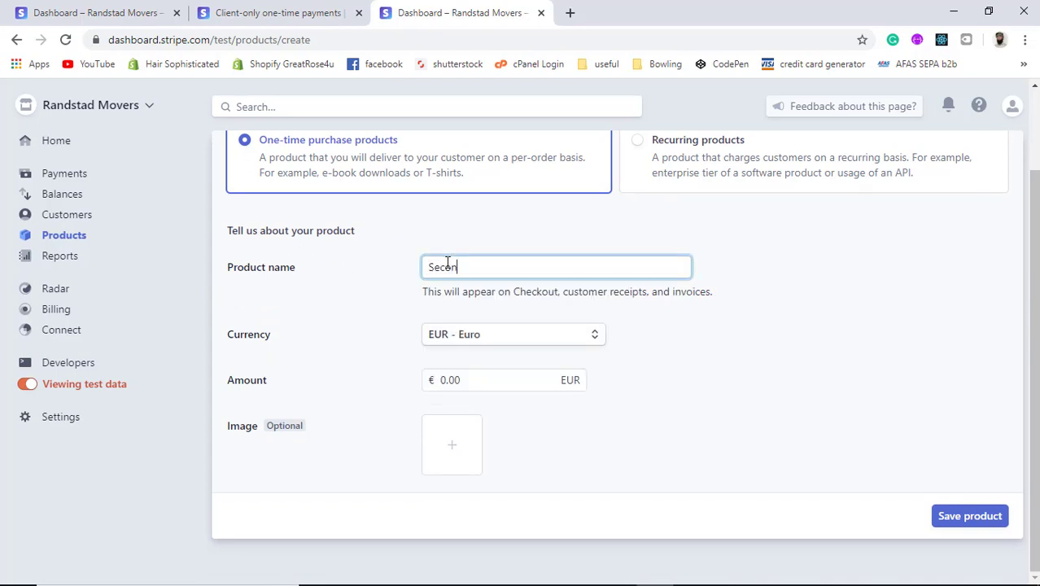
pyautogui.write('d Product')
pyautogui.click(485, 336)
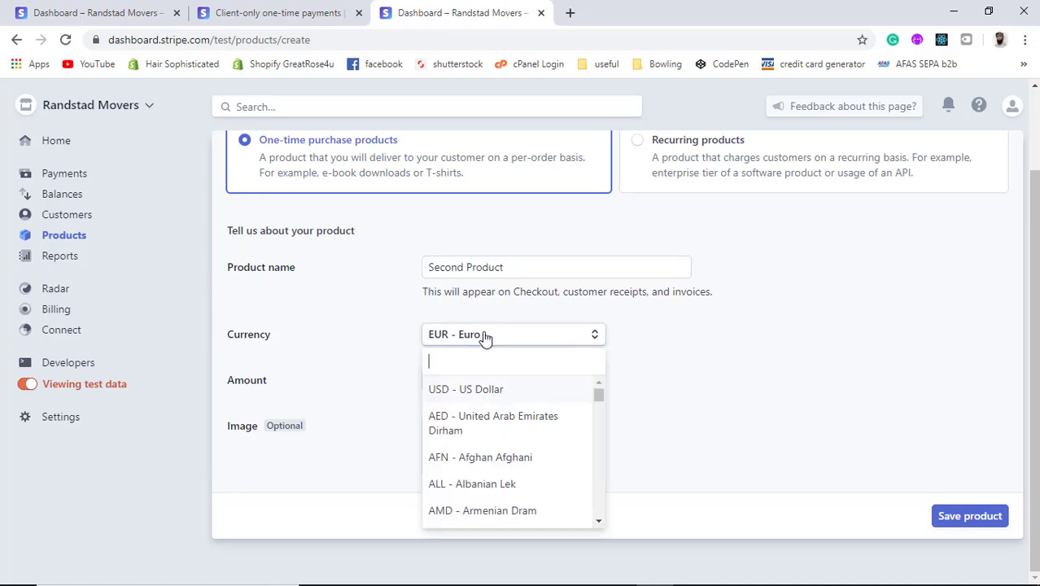
pyautogui.click(484, 335)
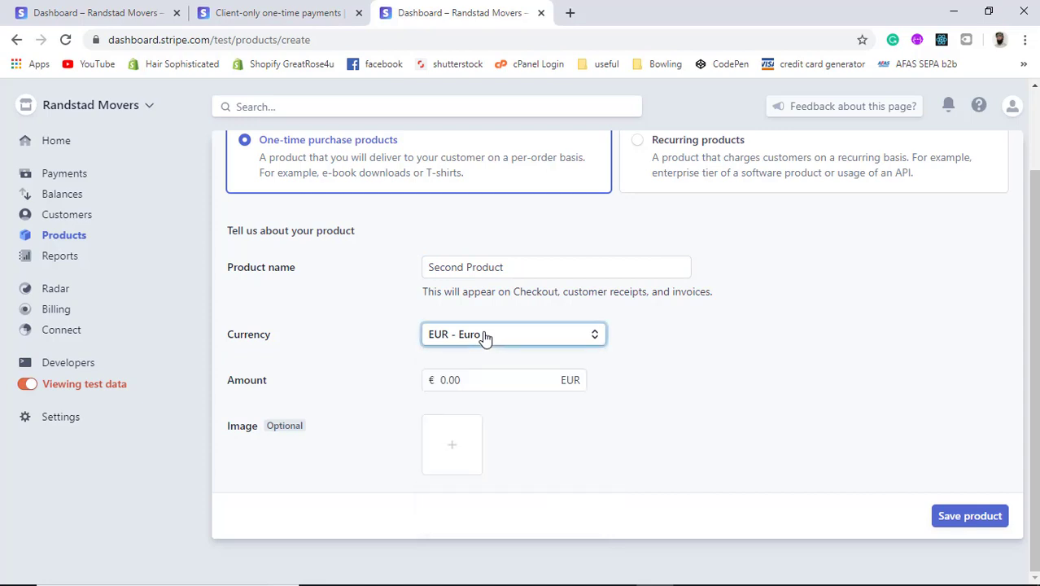
pyautogui.click(449, 381)
pyautogui.write('15')
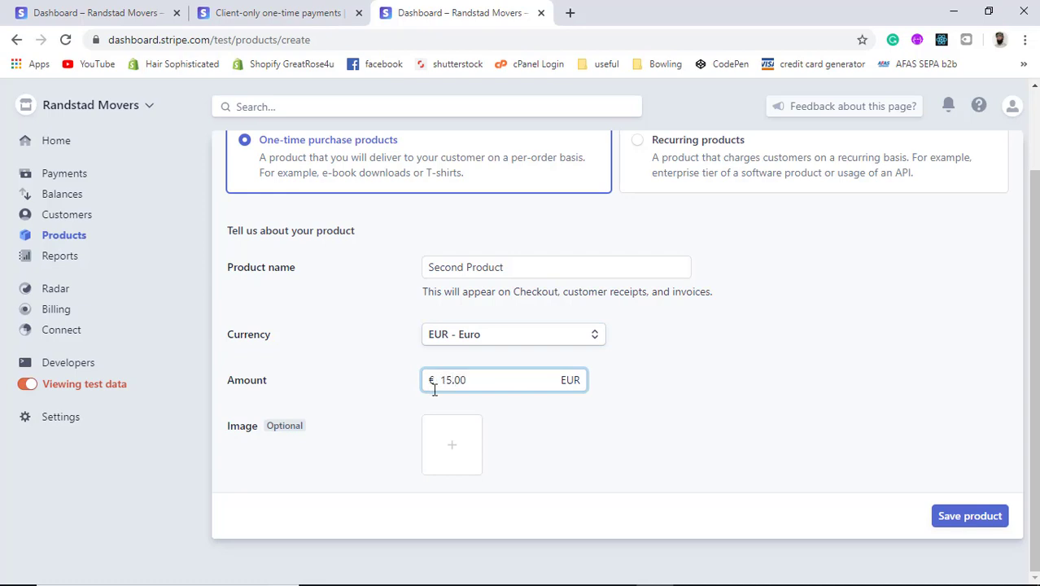
# Add boy.jpg as the product image and save the product.
pyautogui.click(448, 447)
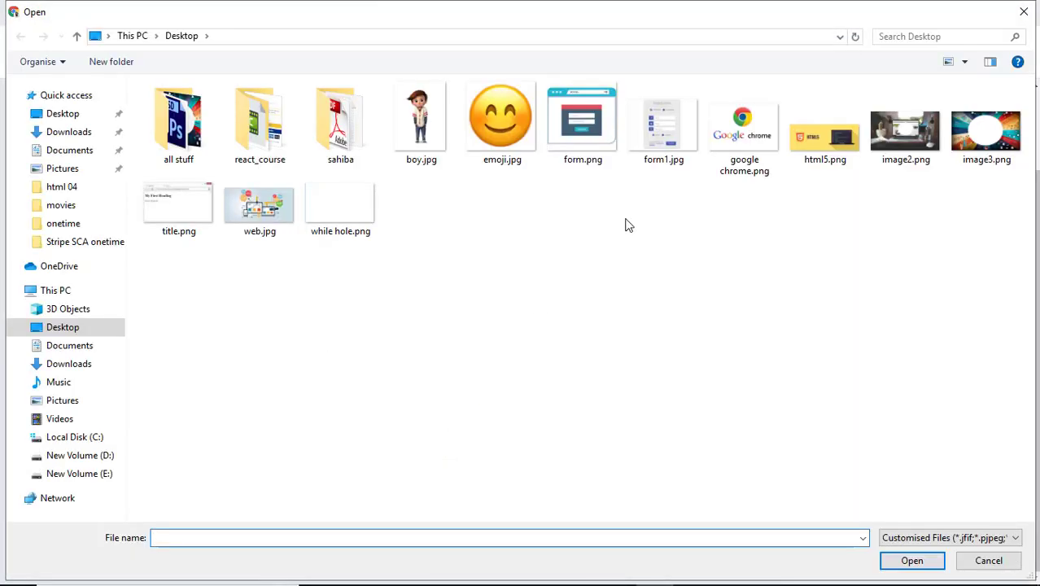
pyautogui.doubleClick(430, 154)
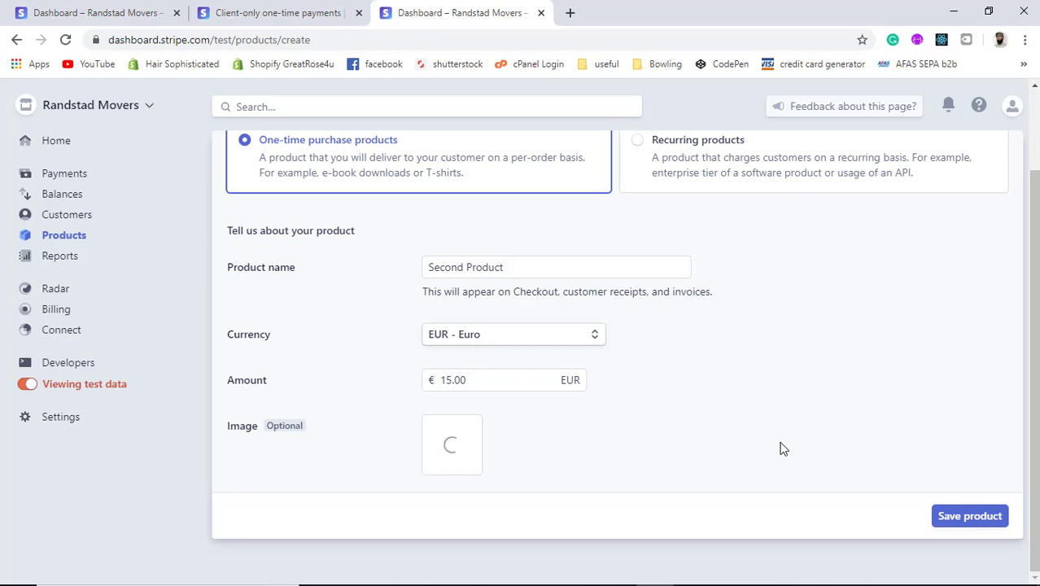
pyautogui.click(973, 519)
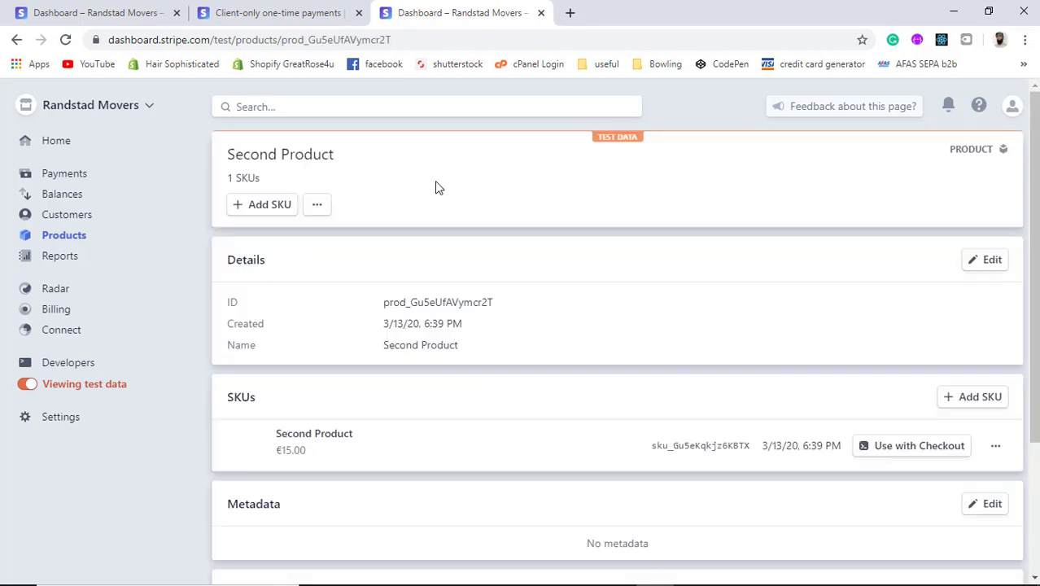
pyautogui.click(276, 19)
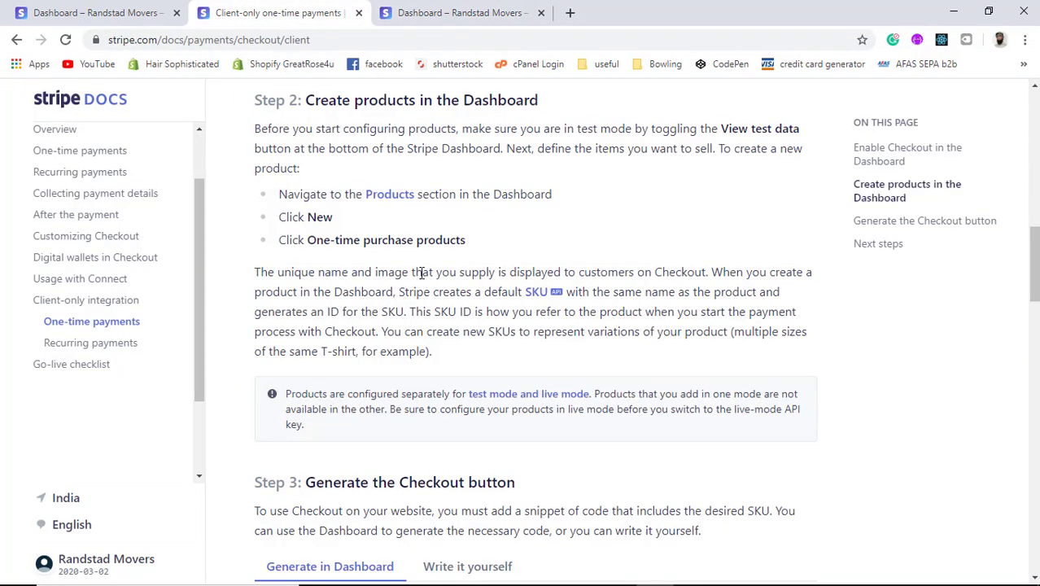
pyautogui.scroll(-4, 422, 273)
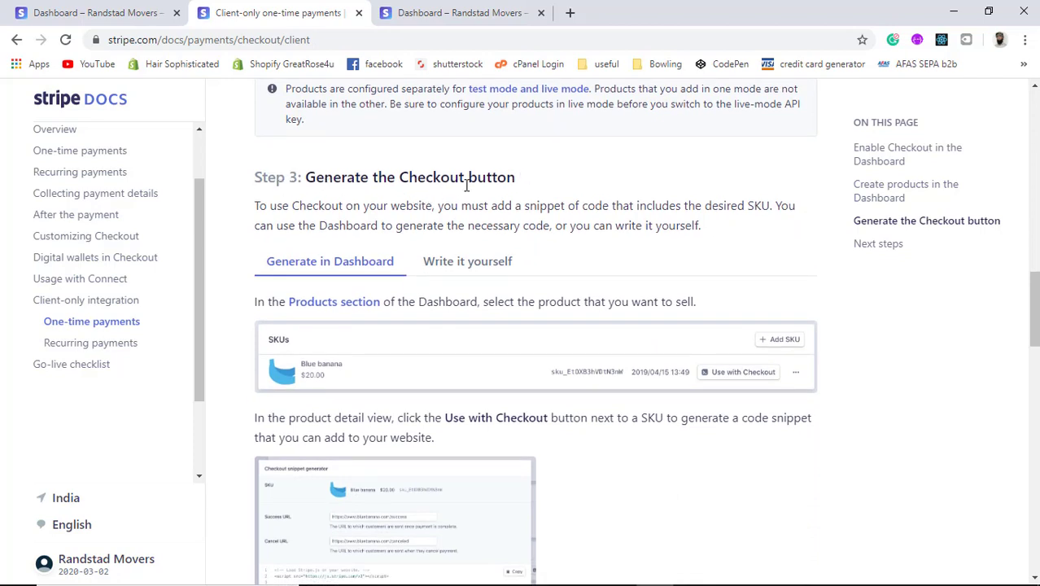
pyautogui.click(470, 263)
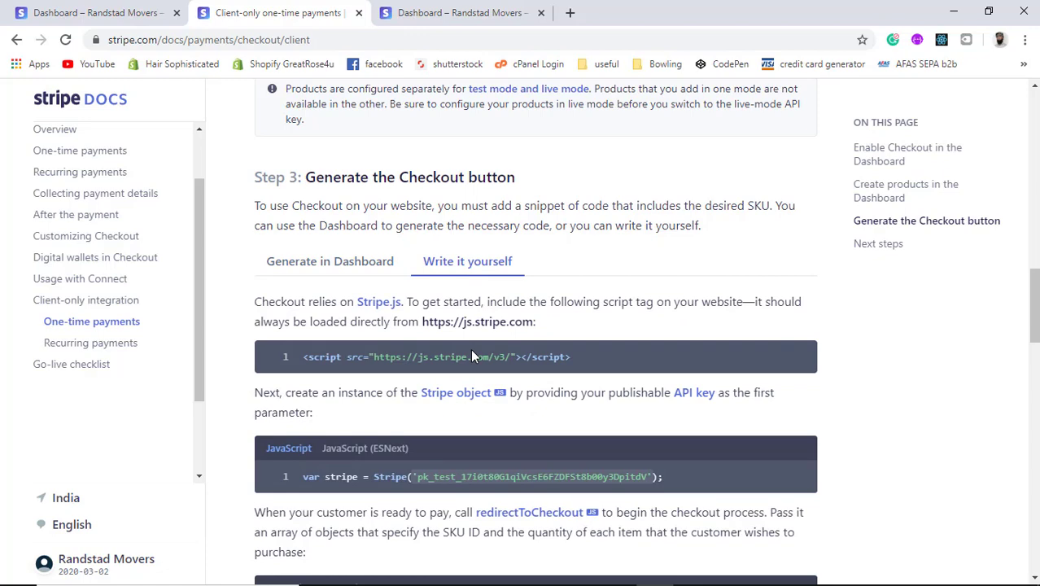
pyautogui.scroll(-3, 470, 356)
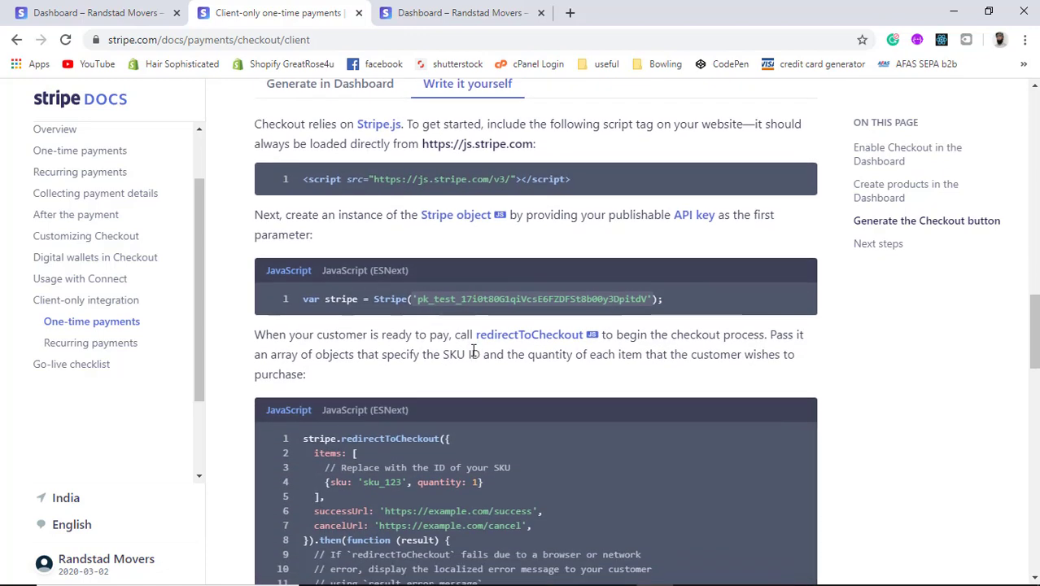
pyautogui.scroll(3, 475, 351)
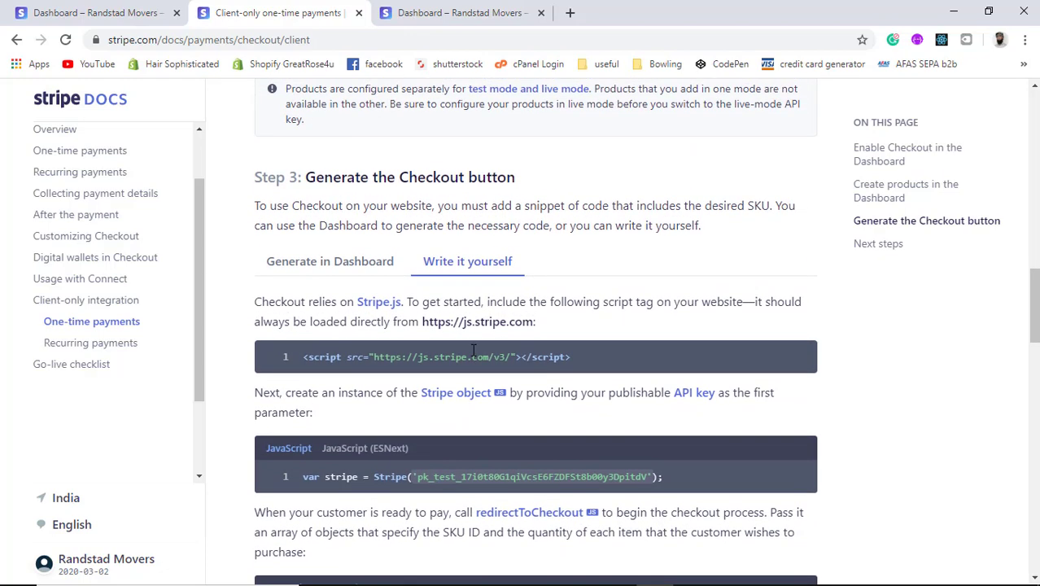
pyautogui.click(335, 270)
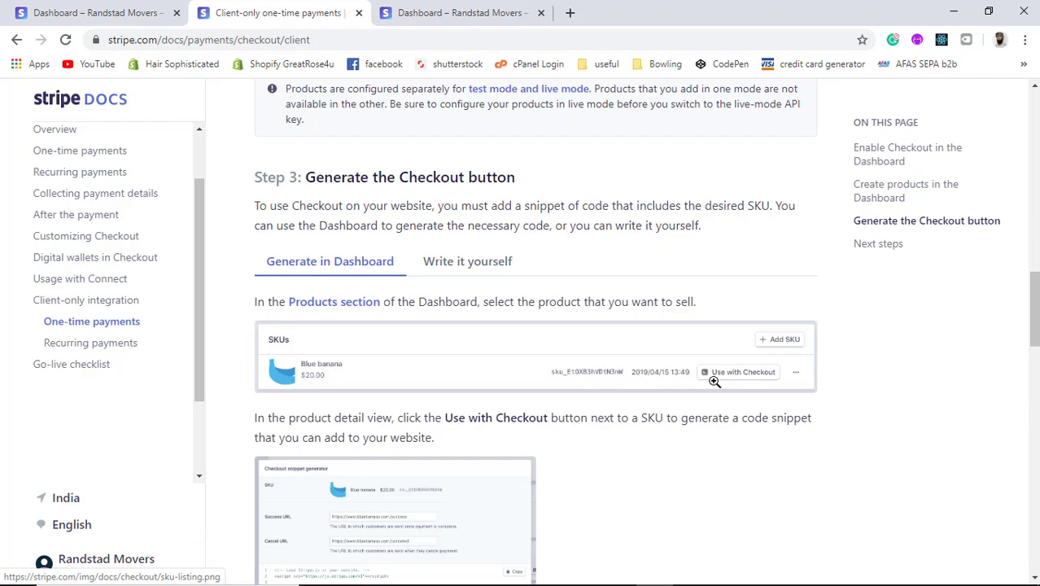
pyautogui.scroll(-2, 553, 390)
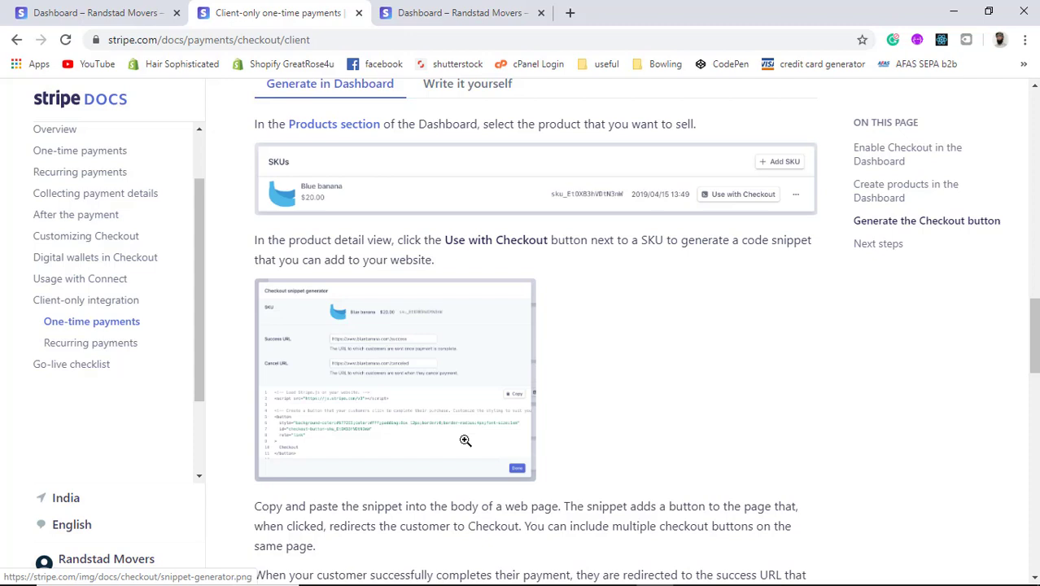
pyautogui.click(436, 23)
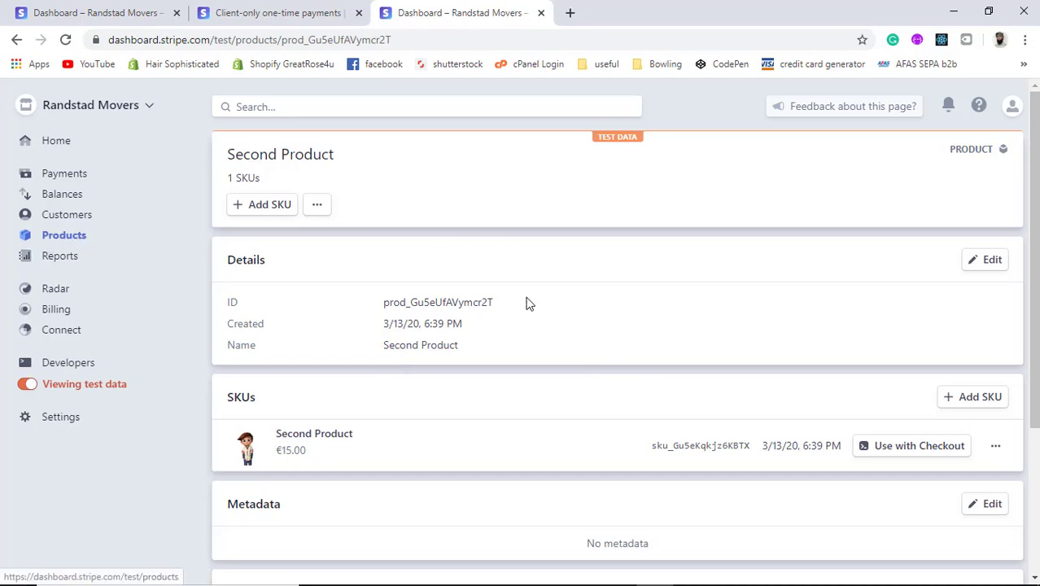
pyautogui.click(69, 238)
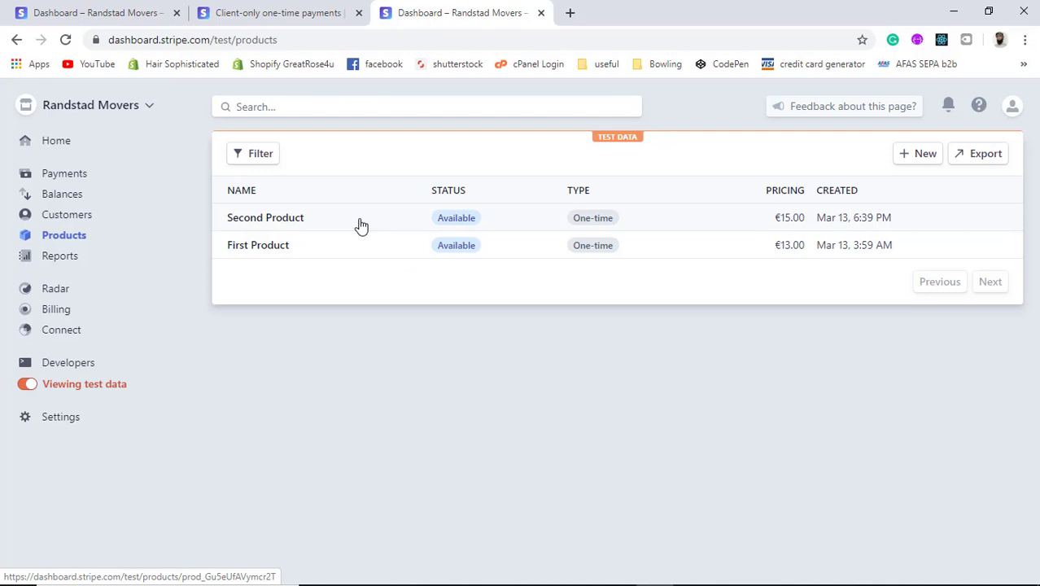
pyautogui.click(361, 225)
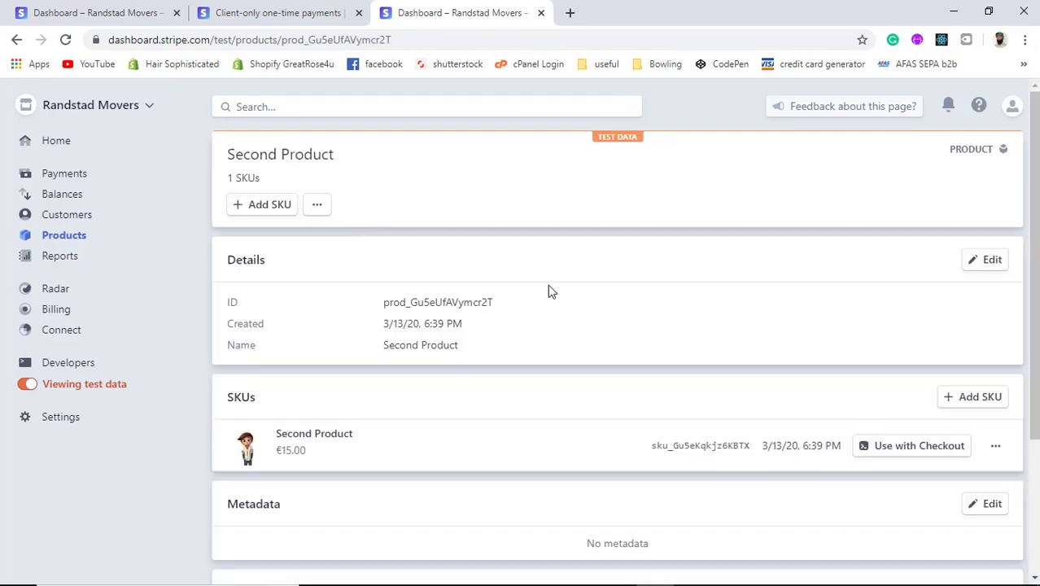
# Generate the Second Product Checkout snippet, check its success and cancel URLs, and copy it.
pyautogui.click(915, 451)
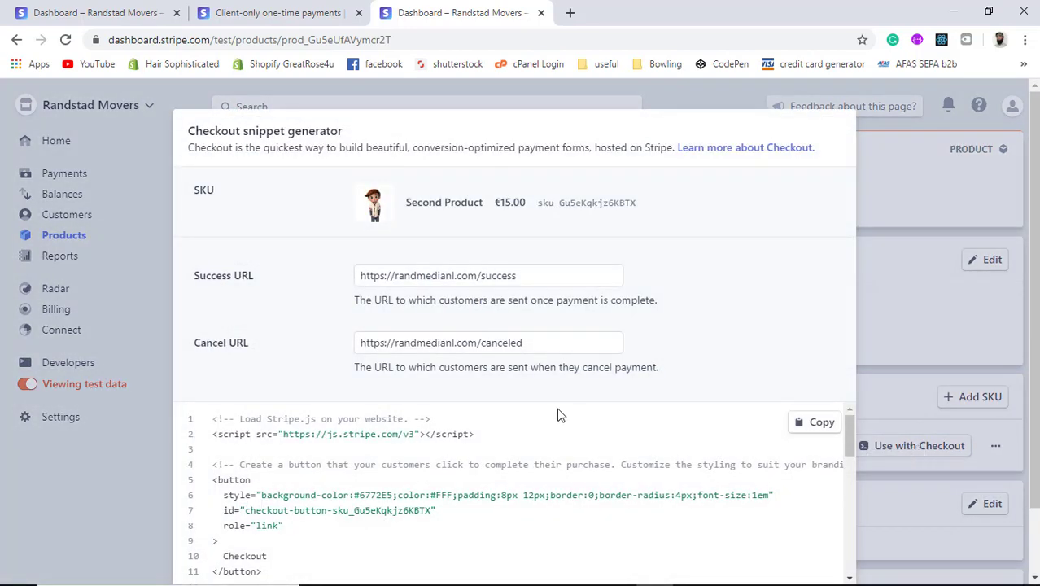
pyautogui.scroll(-3, 558, 416)
pyautogui.scroll(3, 558, 415)
pyautogui.moveTo(394, 276); pyautogui.dragTo(519, 276)
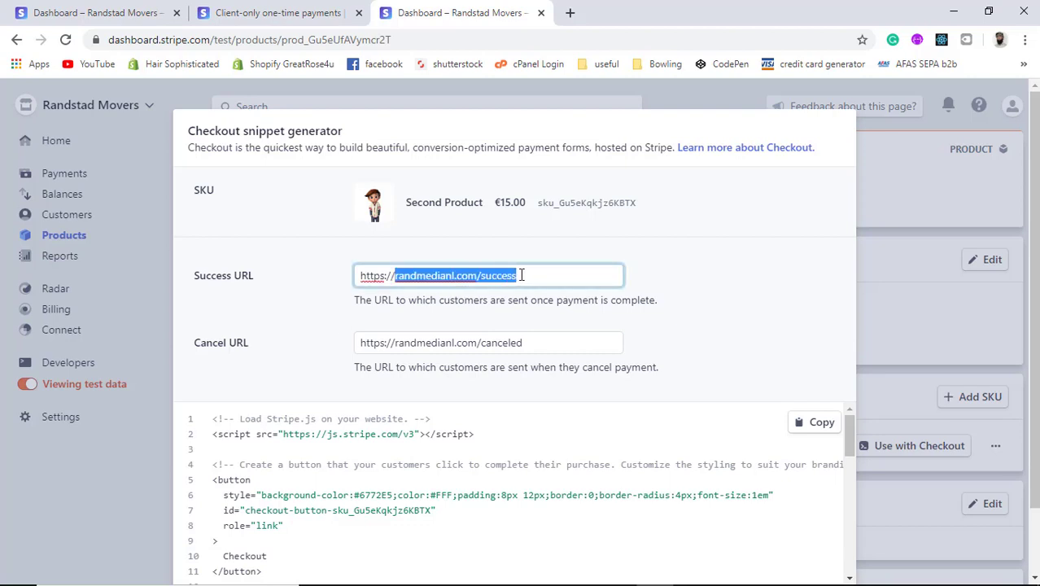
pyautogui.click(519, 276)
pyautogui.click(530, 341)
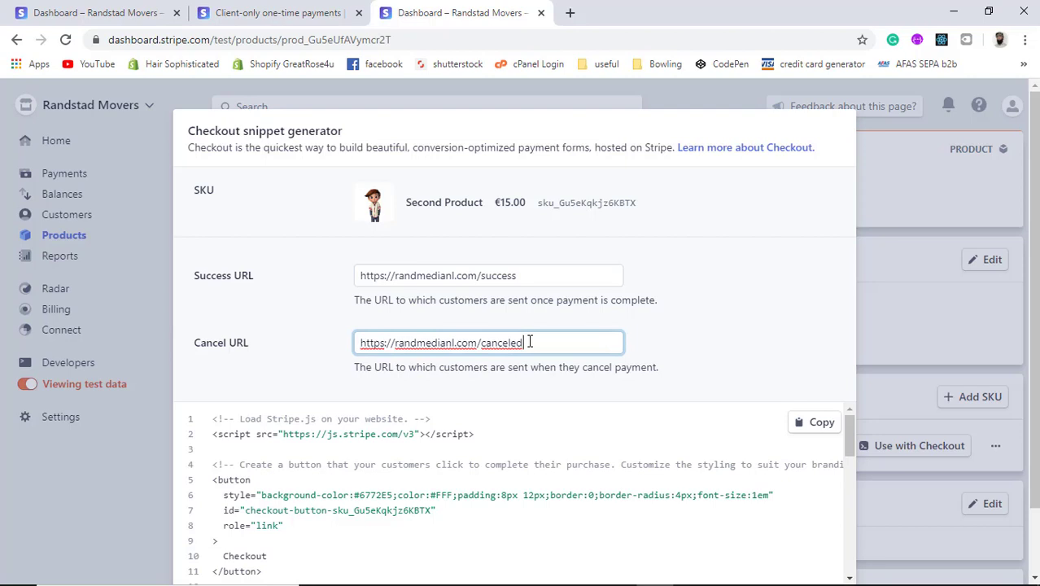
pyautogui.moveTo(530, 341); pyautogui.dragTo(356, 342)
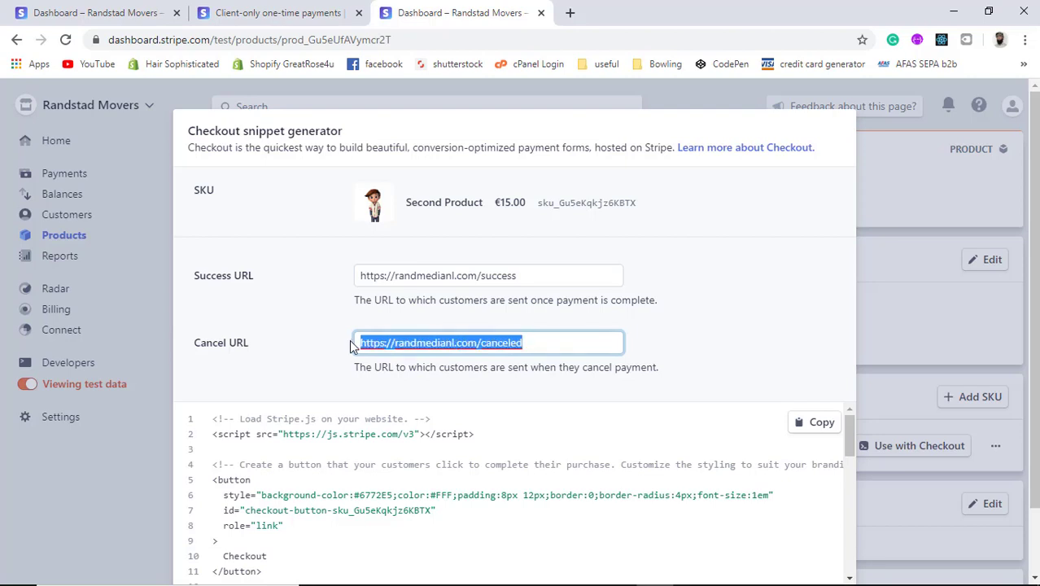
pyautogui.click(448, 345)
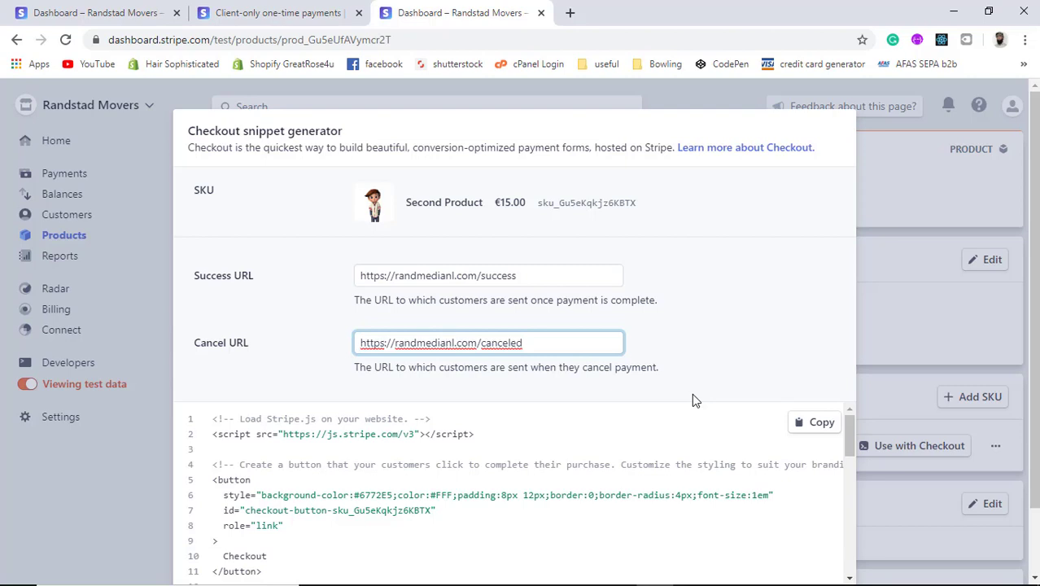
pyautogui.click(819, 424)
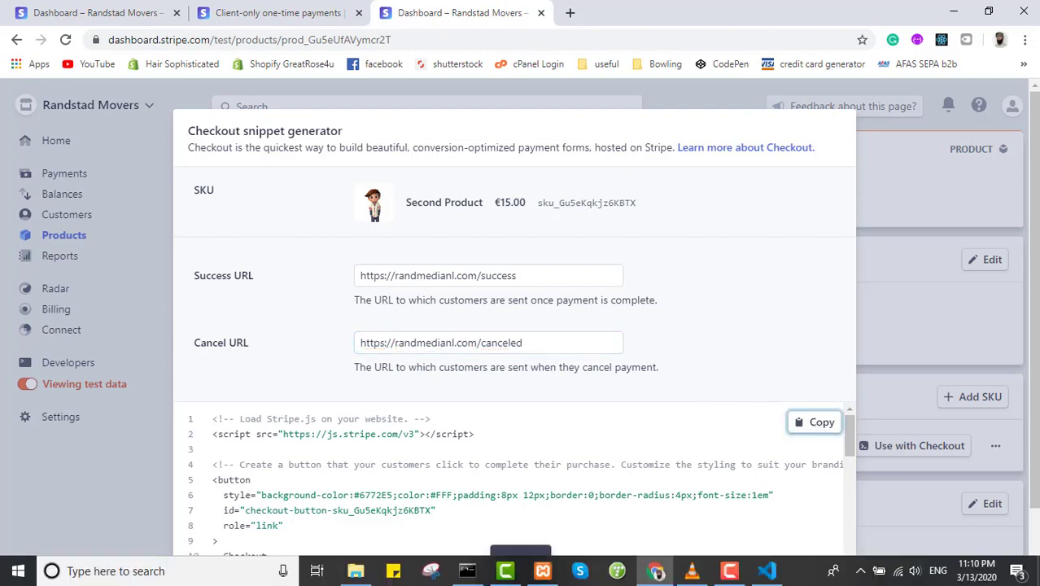
# Add an HTML boilerplate to index.php without the meta tags, titled 'checkout'.
pyautogui.click(767, 570)
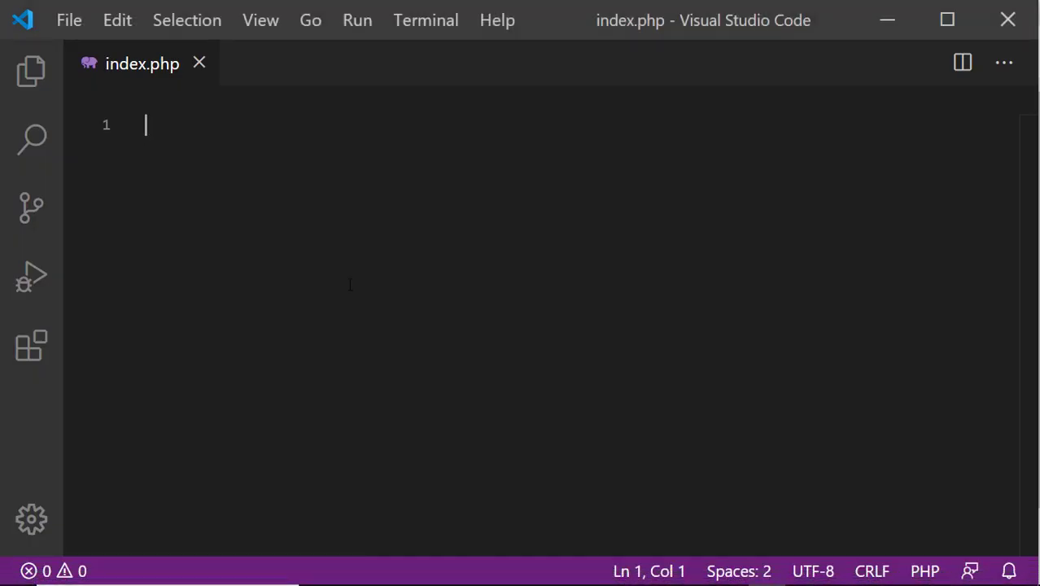
pyautogui.write('!')
pyautogui.press('Tab')
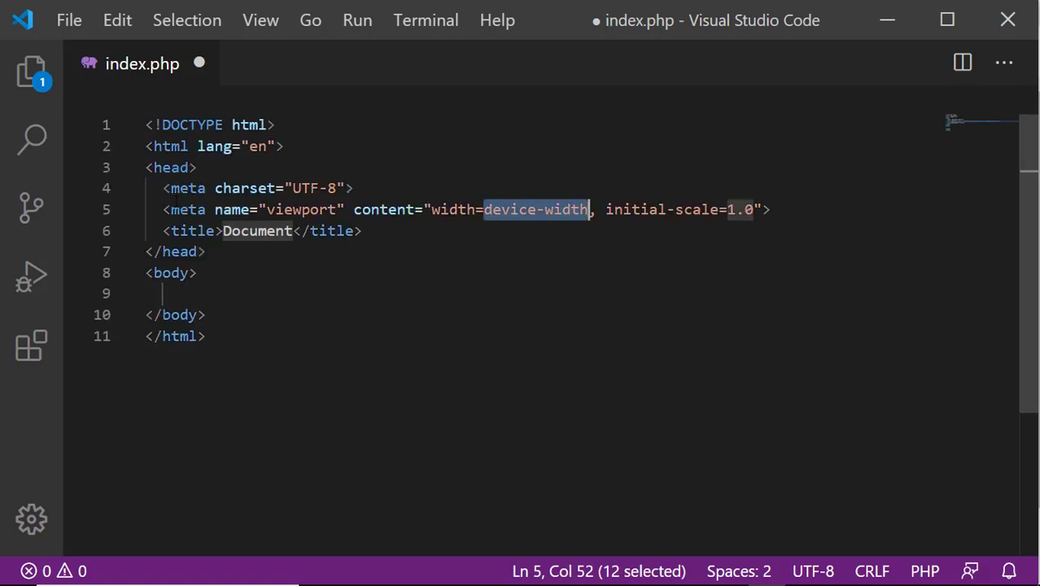
pyautogui.moveTo(163, 188); pyautogui.dragTo(163, 230)
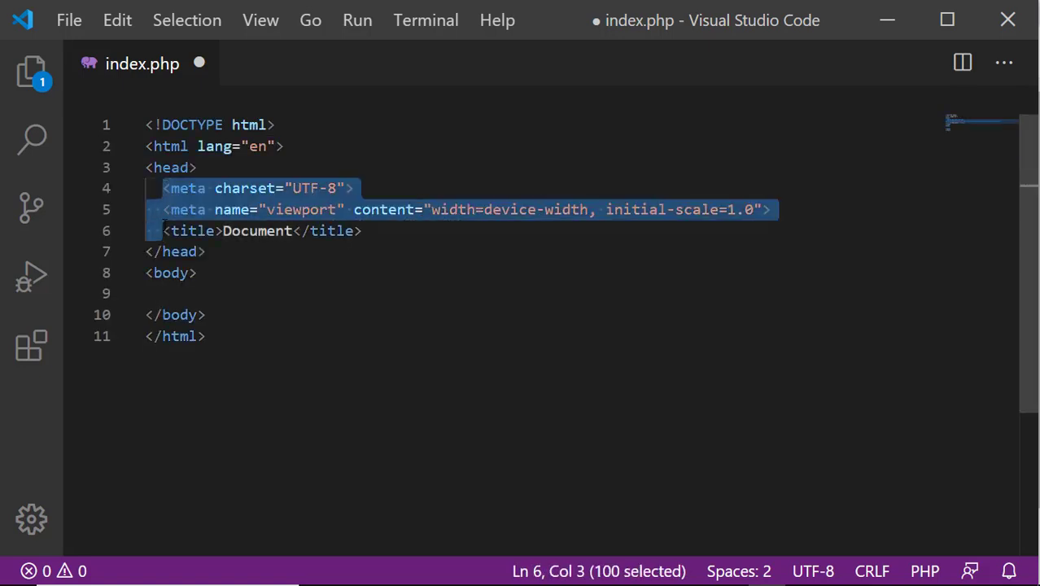
pyautogui.press('BackSpace')
pyautogui.doubleClick(254, 188)
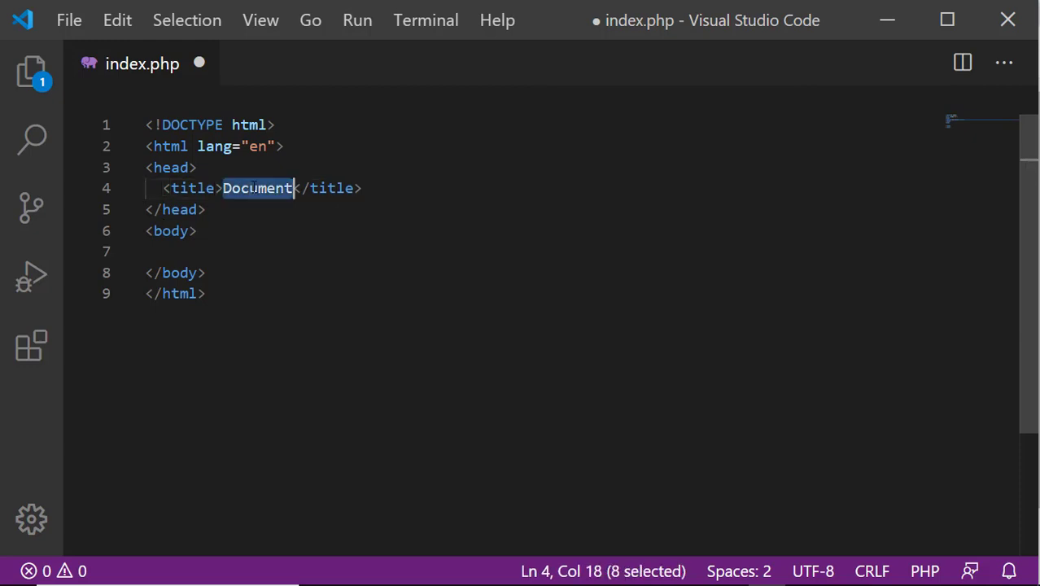
pyautogui.write('checkout')
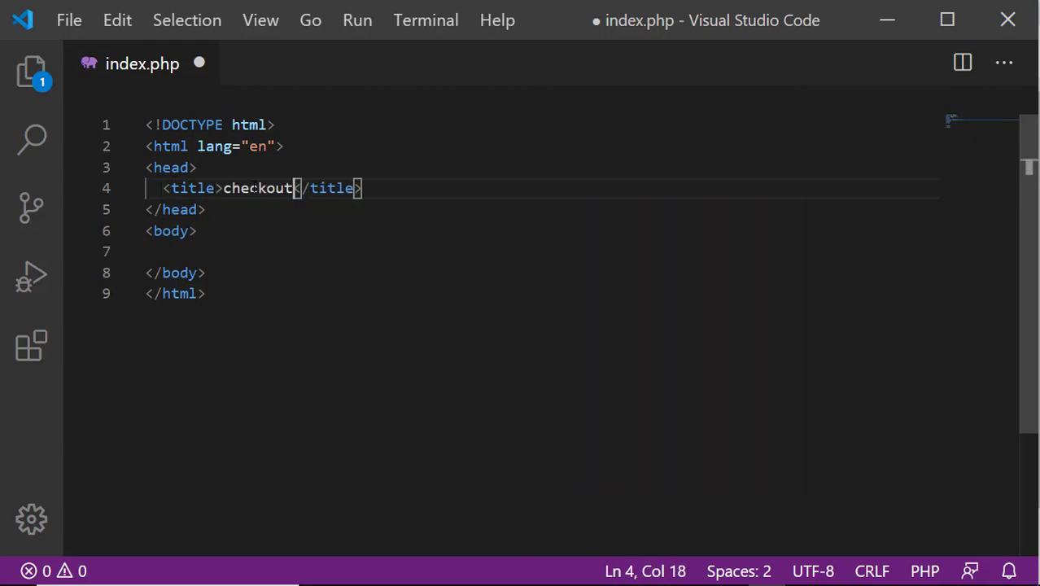
# Paste the Stripe Checkout snippet into the body, save index.php, and return to Chrome.
pyautogui.click(193, 250)
pyautogui.hotkey('ctrl', 'v')
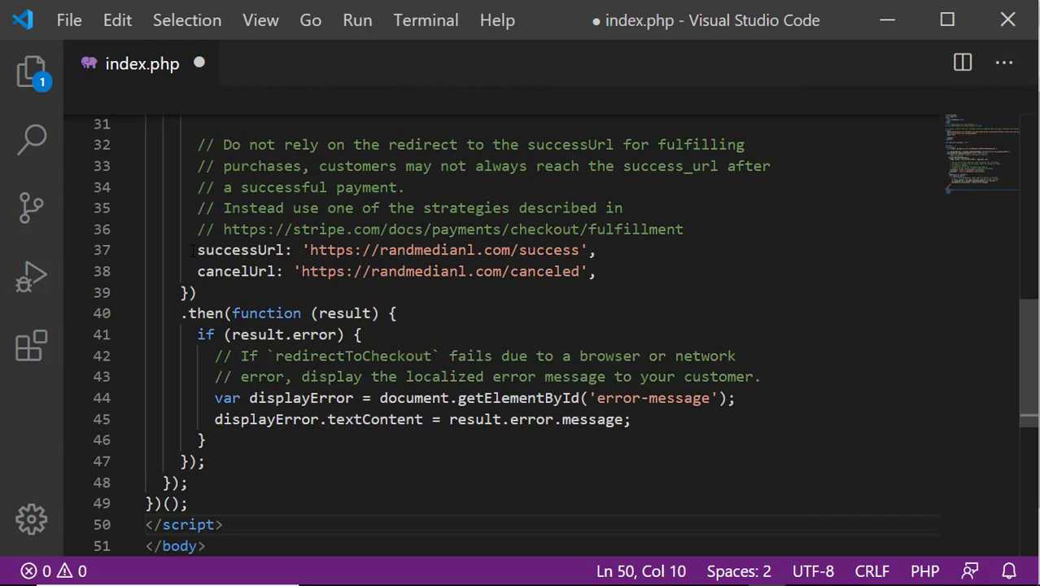
pyautogui.hotkey('ctrl', 's')
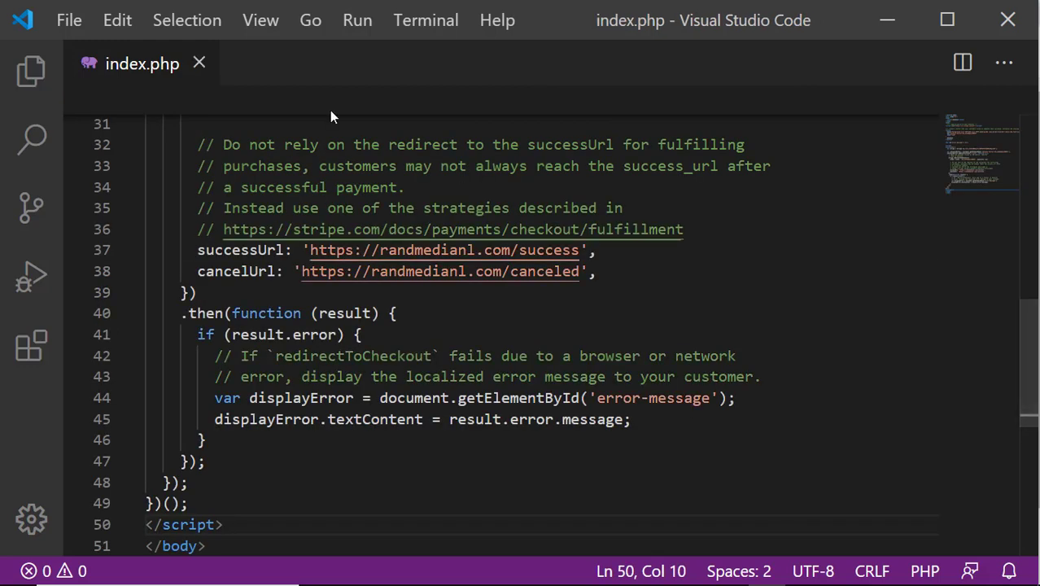
pyautogui.scroll(4, 329, 122)
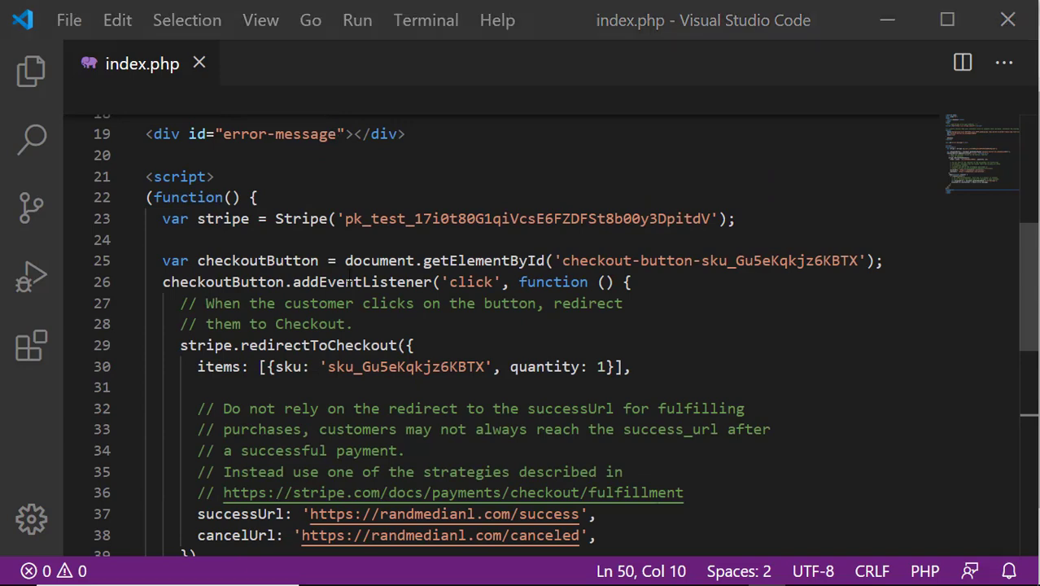
pyautogui.hotkey('alt', 'Tab')
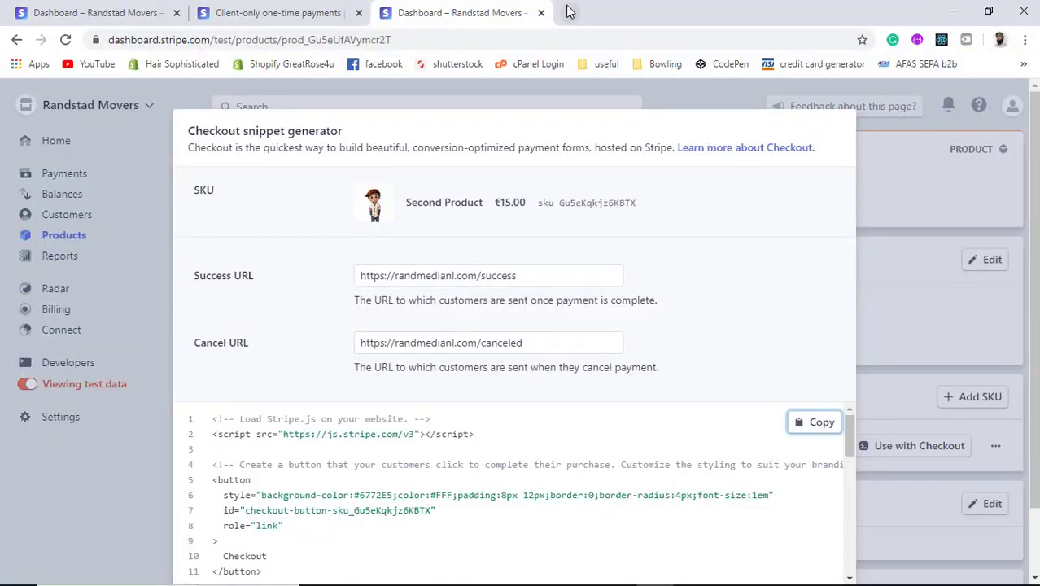
# Load localhost/gateways/onetime/ in a new Chrome tab to show the Checkout button.
pyautogui.click(570, 13)
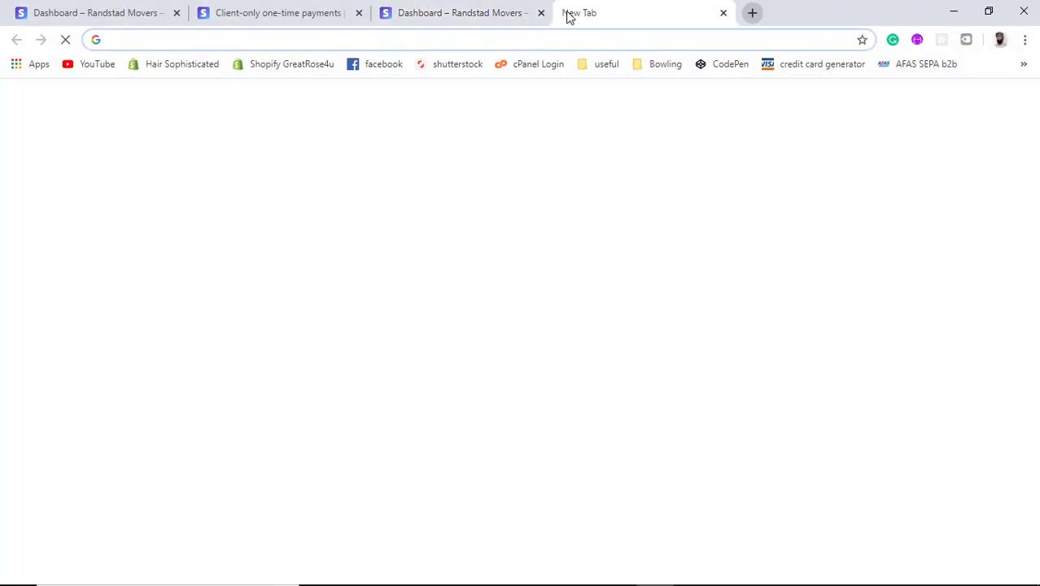
pyautogui.write('localhost')
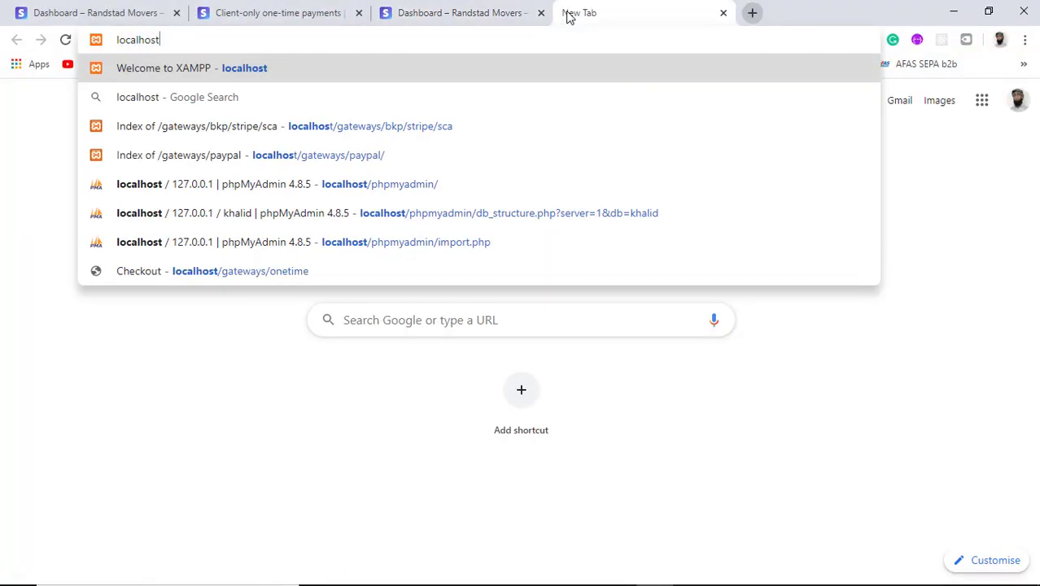
pyautogui.write('/')
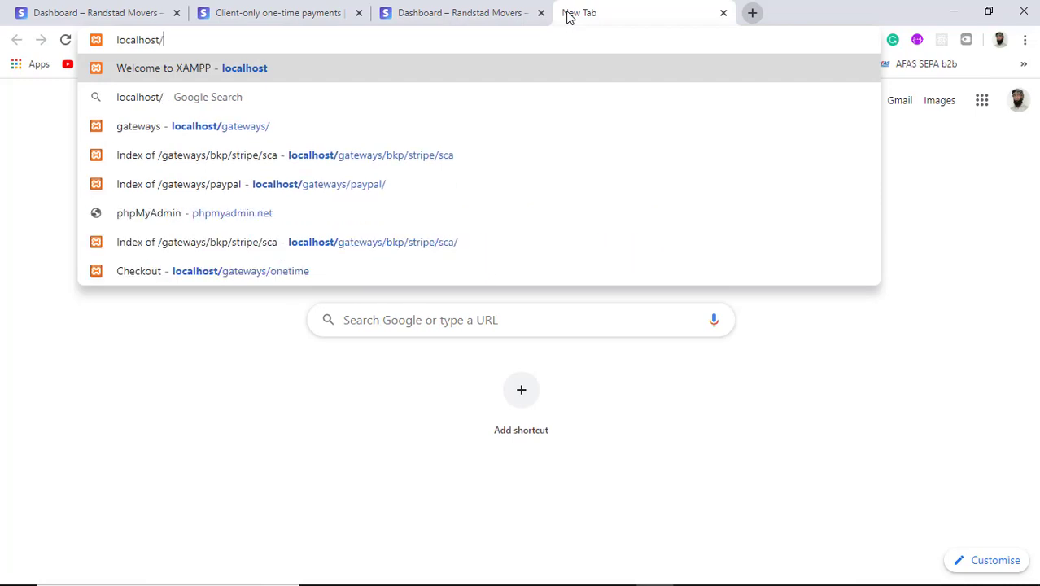
pyautogui.write('st')
pyautogui.press('BackSpace')
pyautogui.press('BackSpace')
pyautogui.write('ga')
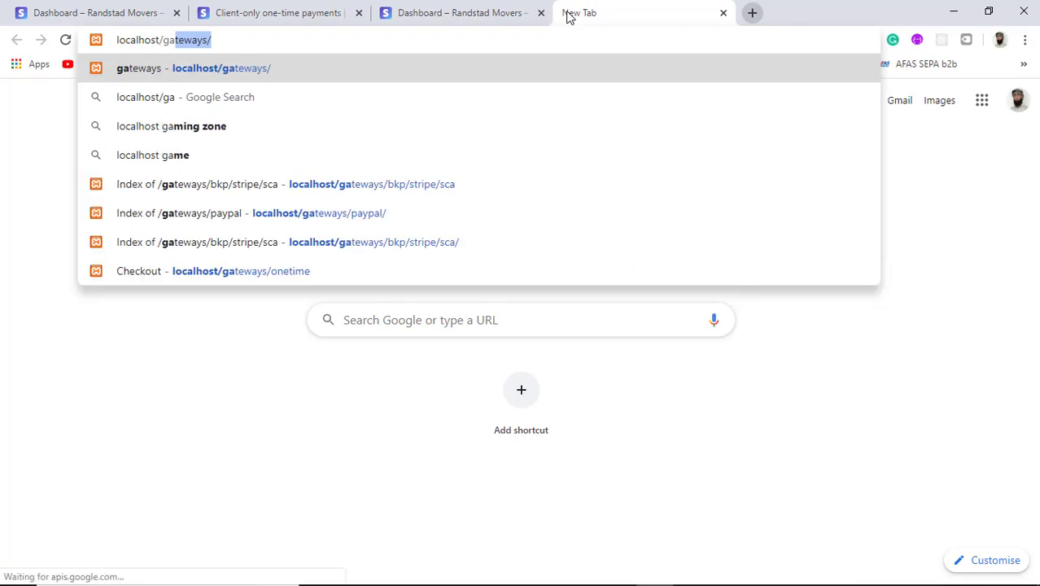
pyautogui.write('teways/')
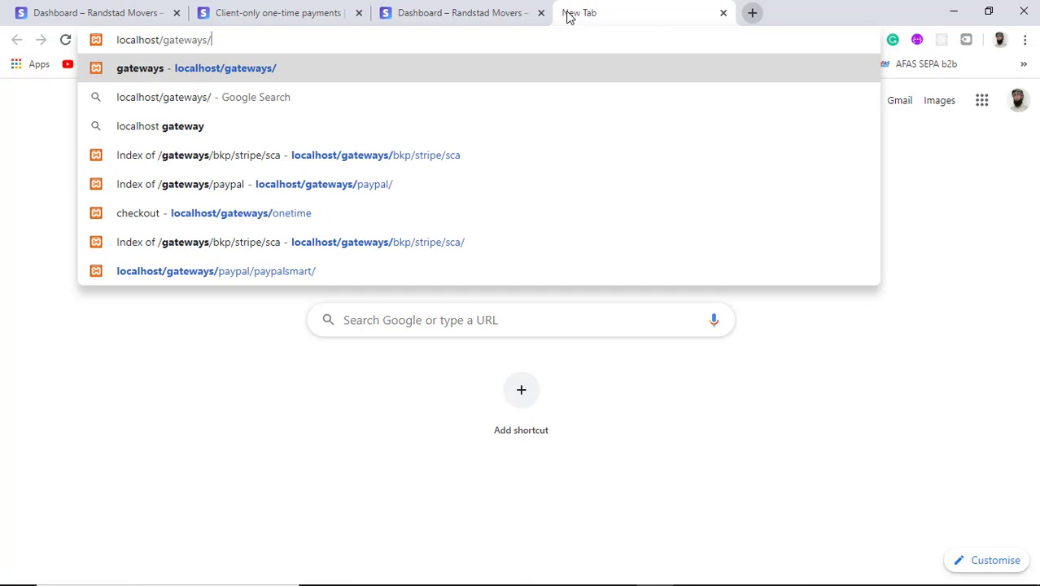
pyautogui.write('on')
pyautogui.press('Return')
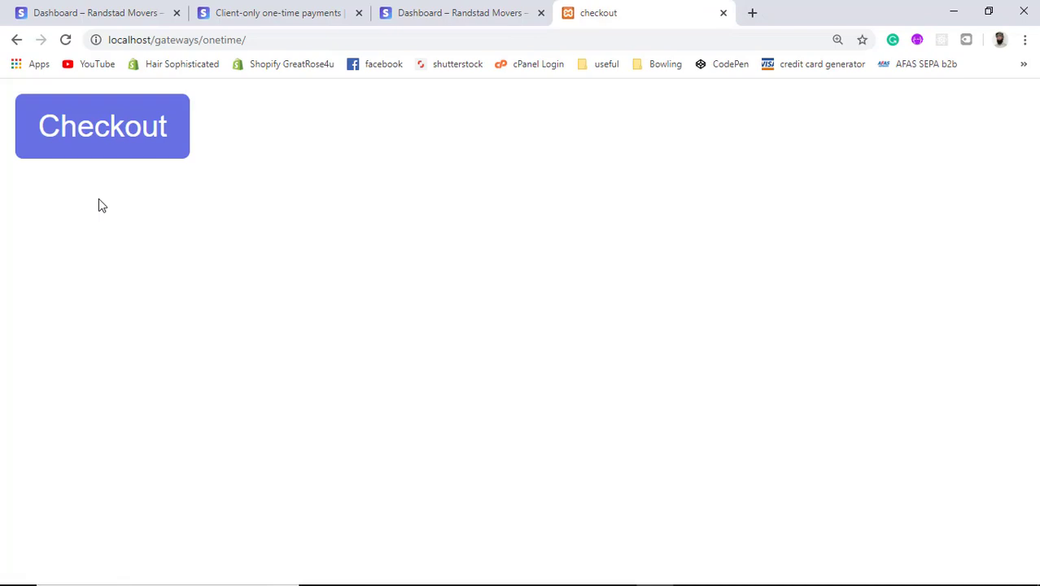
# Launch Checkout for the €15 Second Product and fill in a saved email address.
pyautogui.click(112, 128)
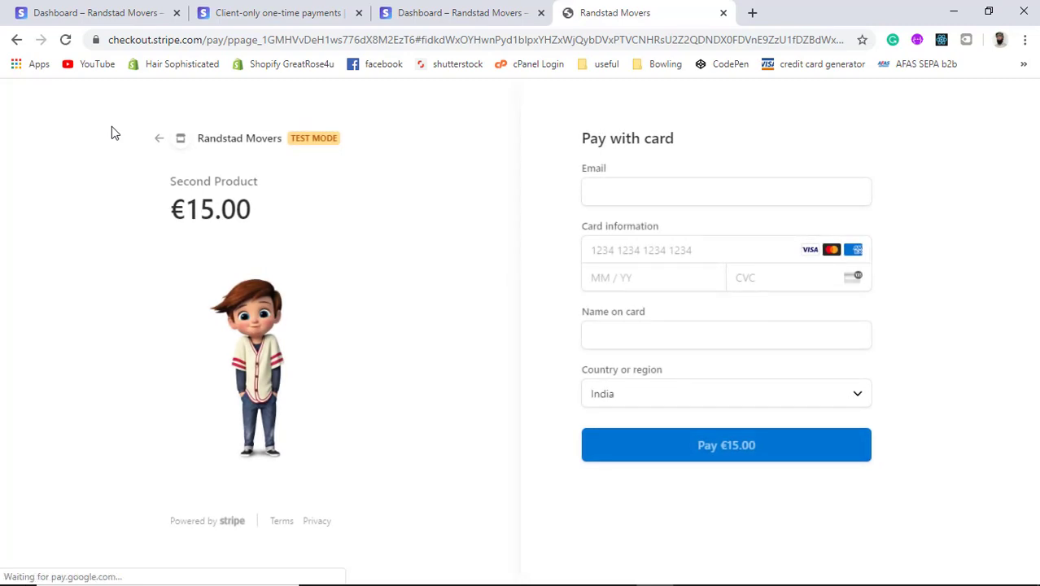
pyautogui.click(637, 187)
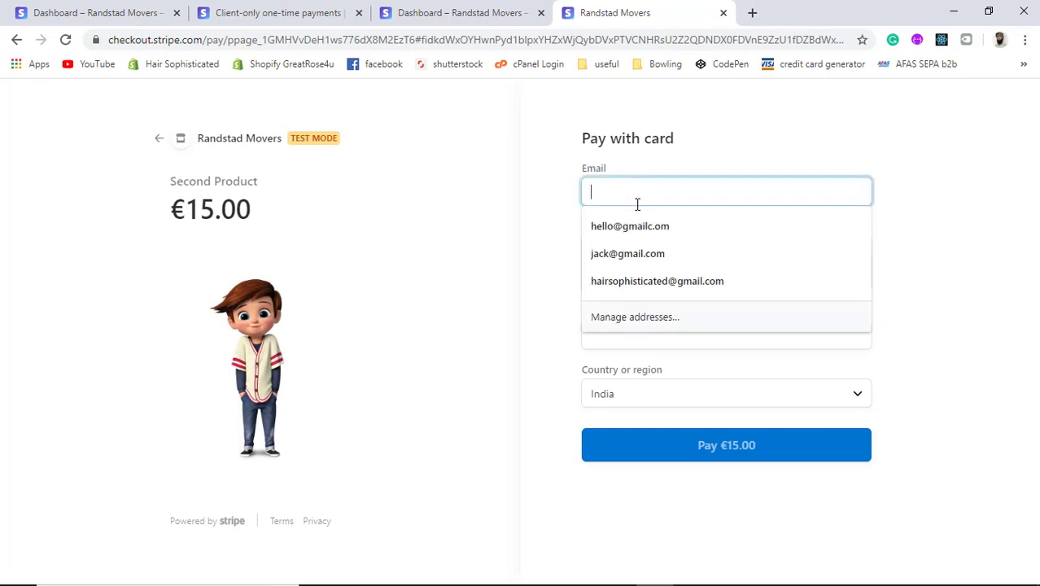
pyautogui.write('moh')
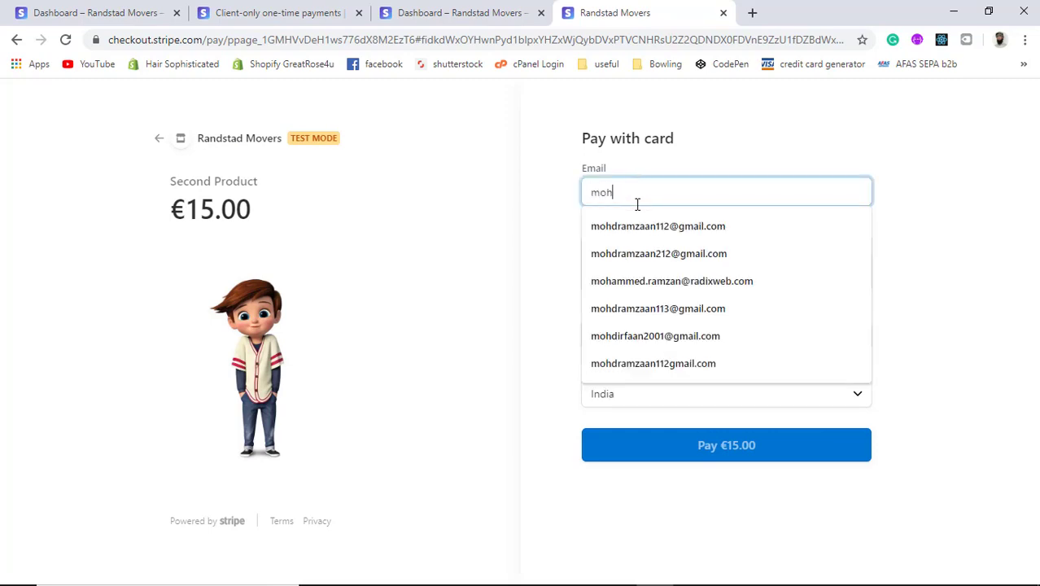
pyautogui.click(653, 233)
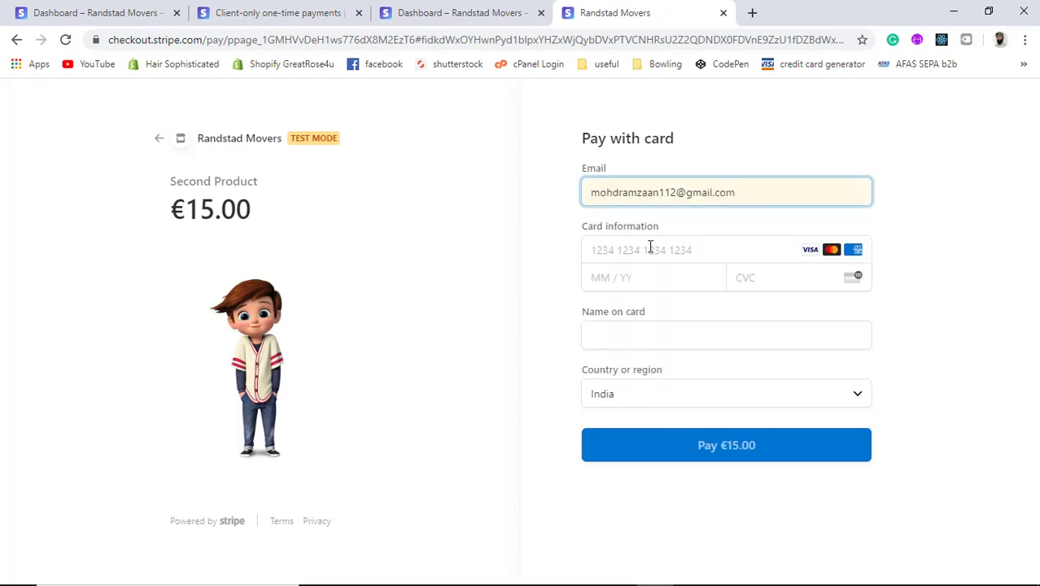
# Fill in the saved Visa 3155 3D Secure test card, CVC 123 and the cardholder's name.
pyautogui.click(650, 246)
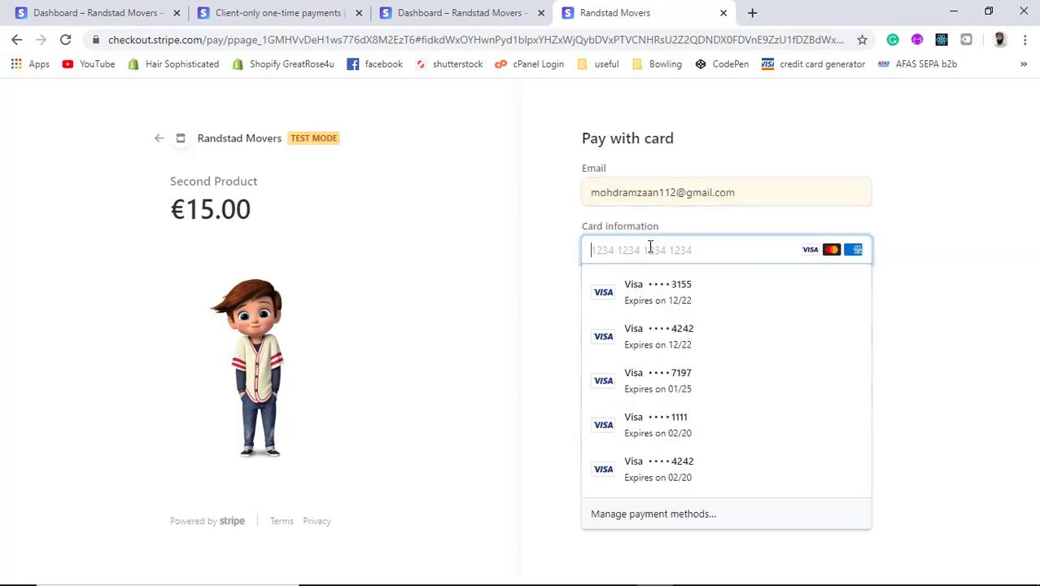
pyautogui.click(650, 291)
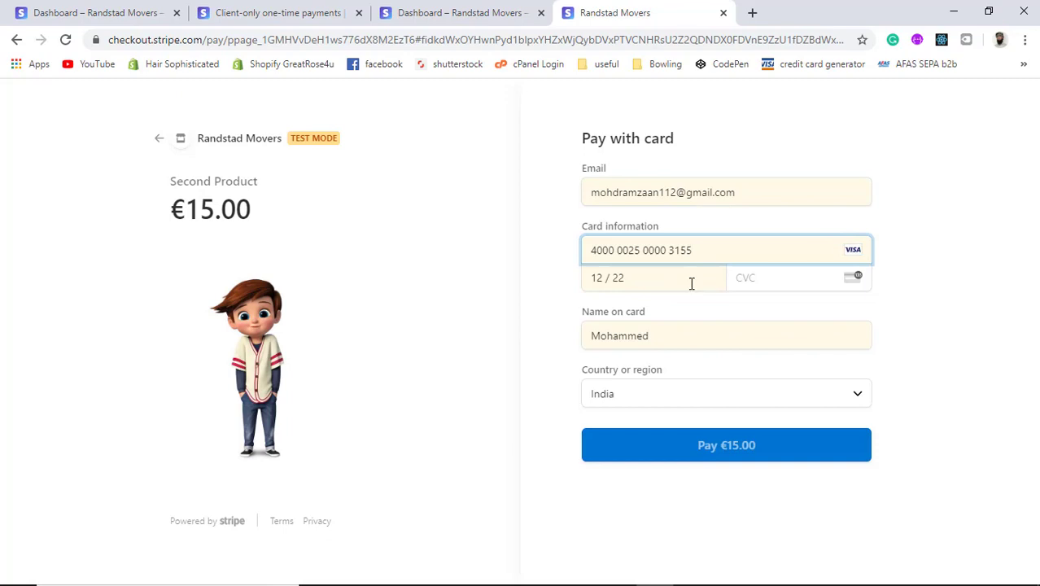
pyautogui.click(759, 277)
pyautogui.write('123')
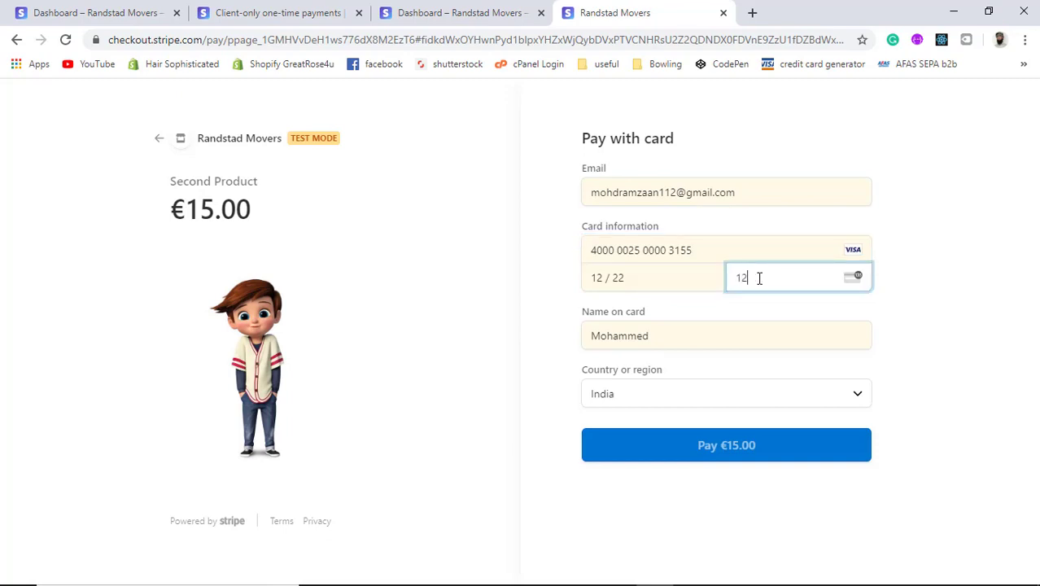
pyautogui.doubleClick(654, 334)
pyautogui.write('R')
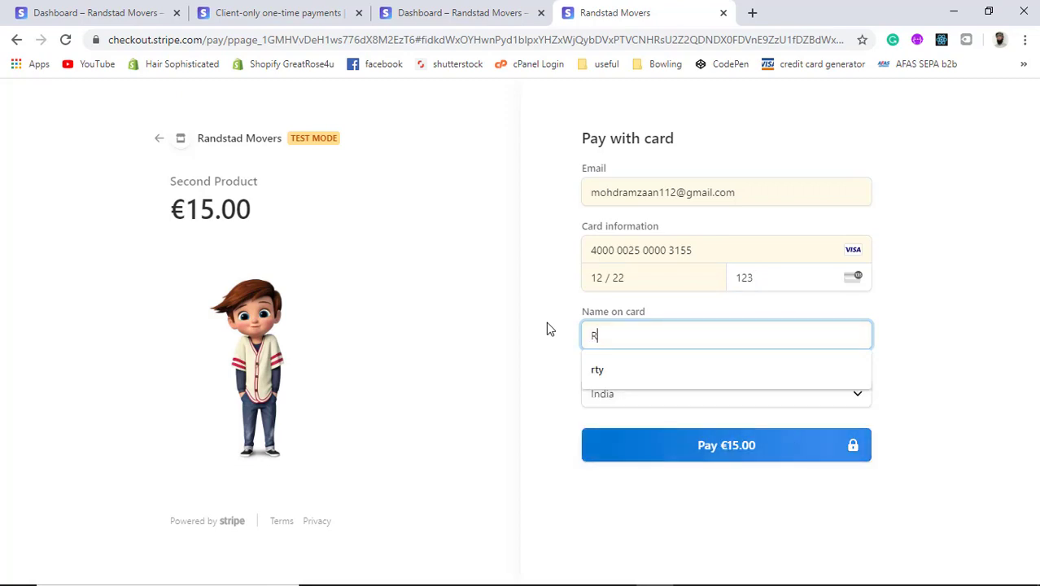
pyautogui.write('amzan')
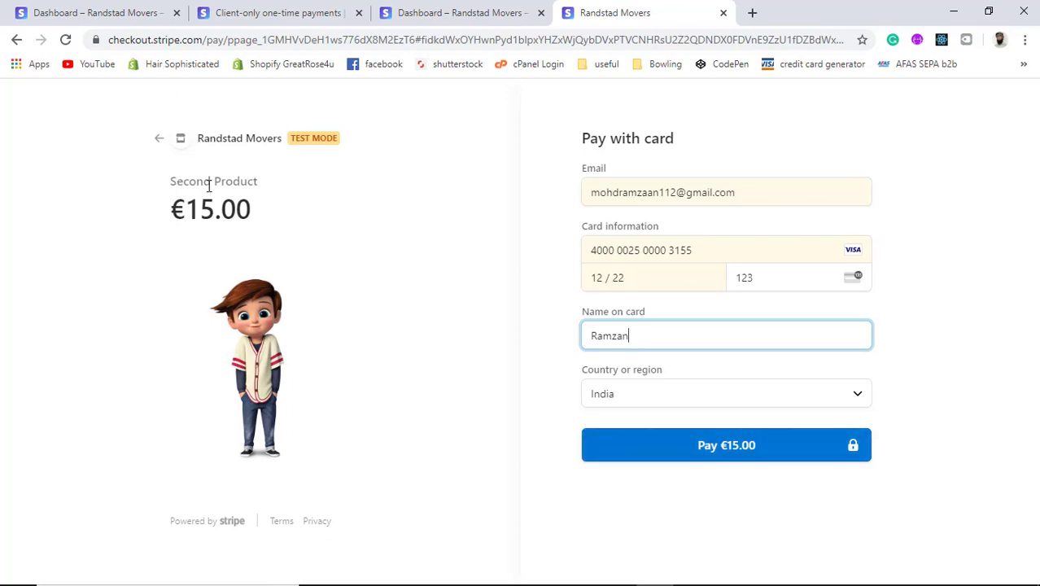
pyautogui.moveTo(169, 181); pyautogui.dragTo(266, 181)
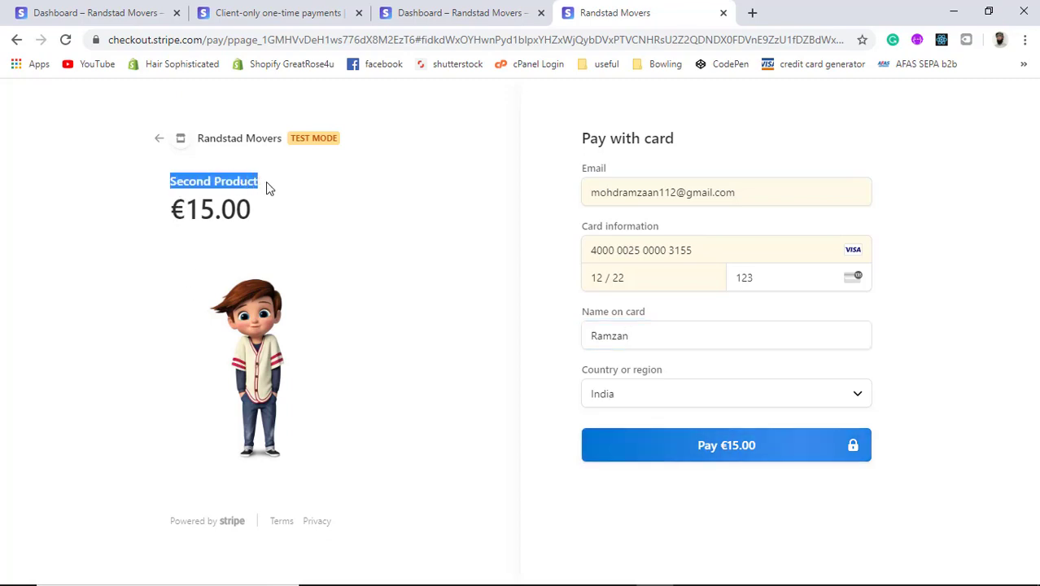
pyautogui.tripleClick(151, 207)
pyautogui.click(151, 207)
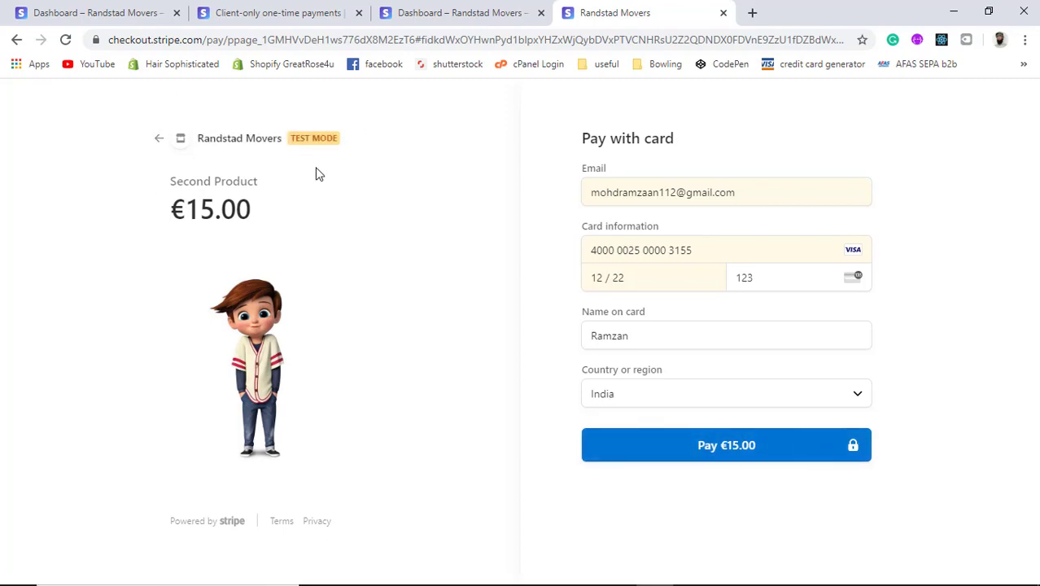
# Pay the €15.00 checkout and approve the 3D Secure test authentication.
pyautogui.click(712, 460)
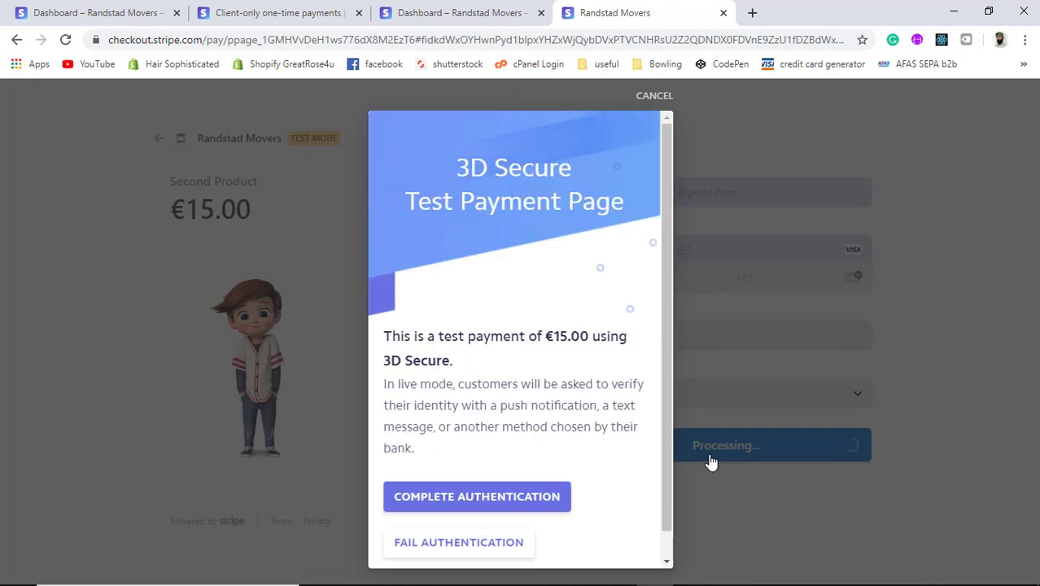
pyautogui.scroll(-1, 573, 430)
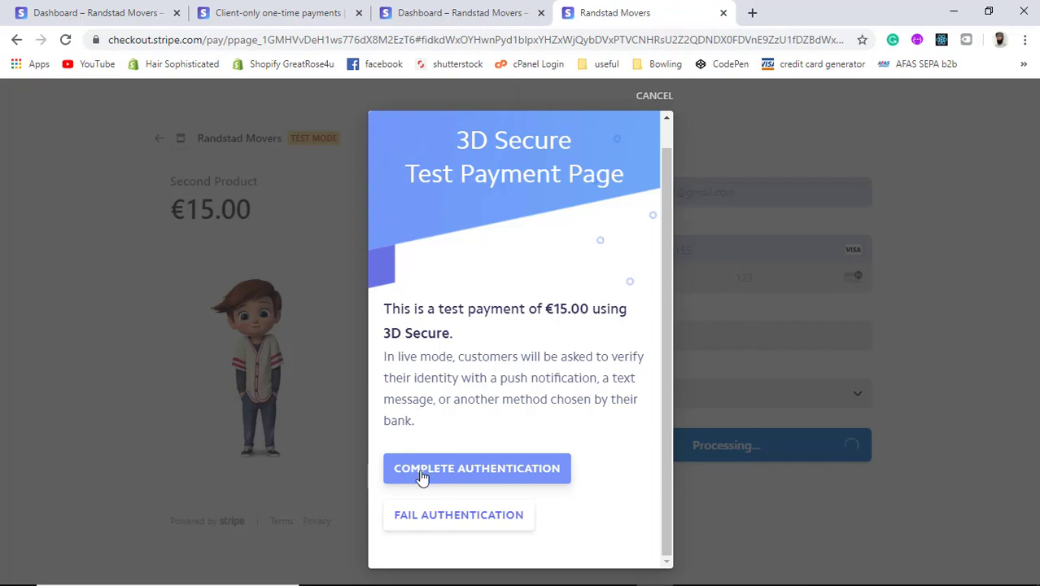
pyautogui.click(463, 472)
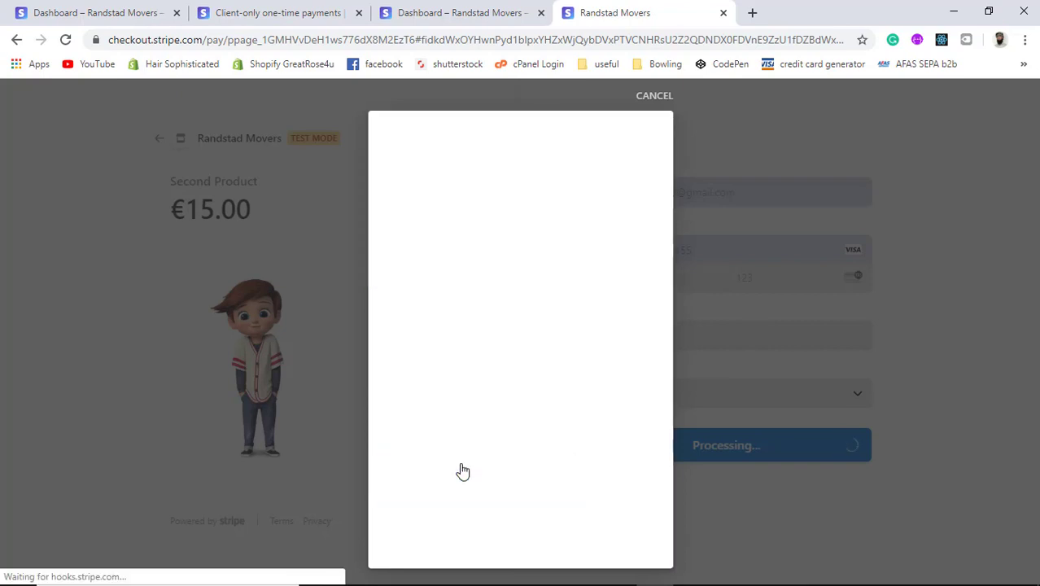